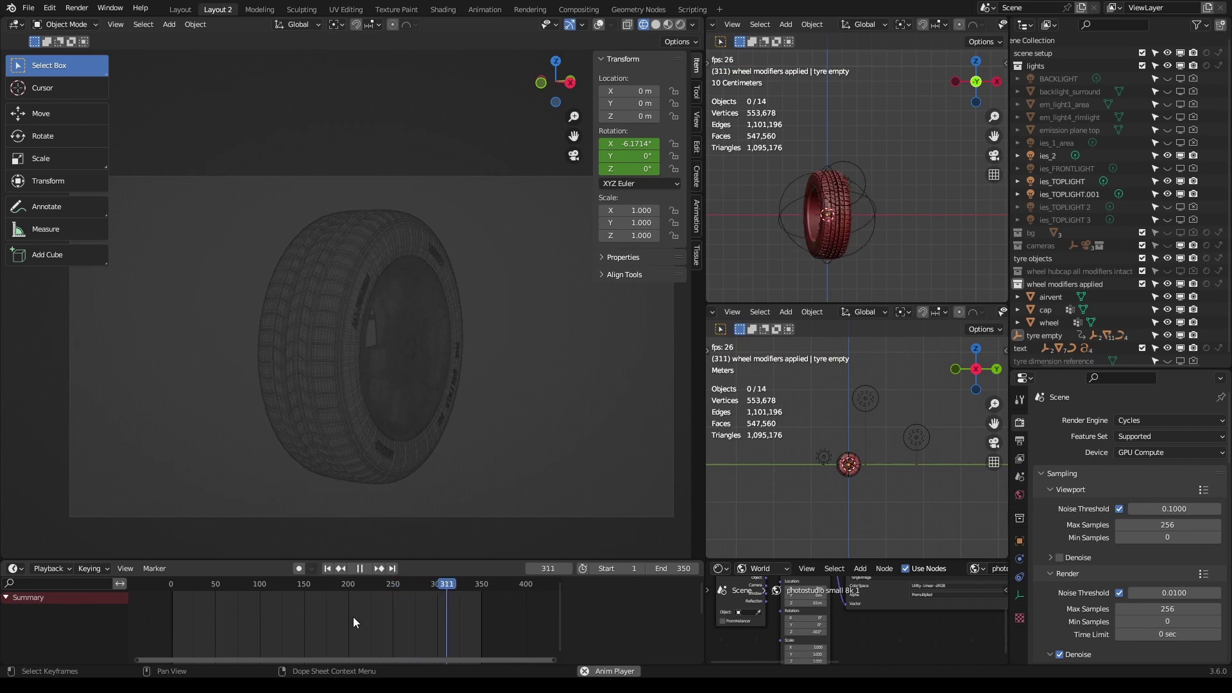
# Step: Stop the tyre turntable playback at frame 349
pyautogui.press('space')
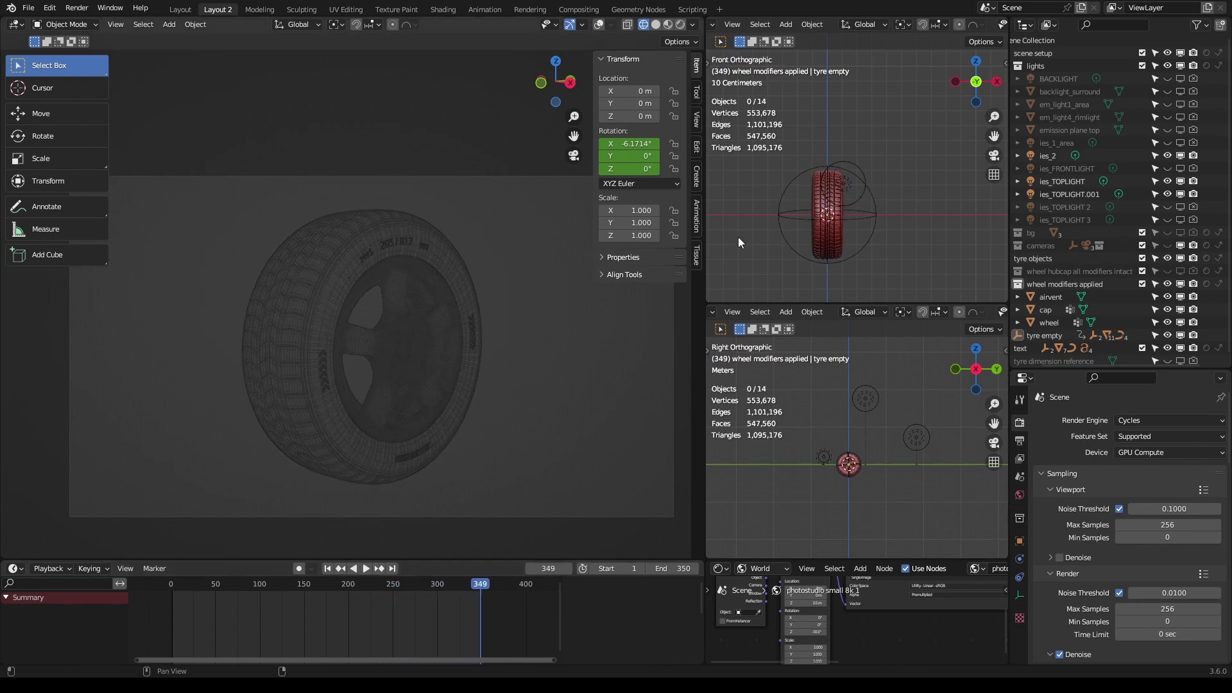
# Step: Show the tyre in Material Preview and take the tread's viewport subdivision from 0 back to 2
pyautogui.click(667, 27)
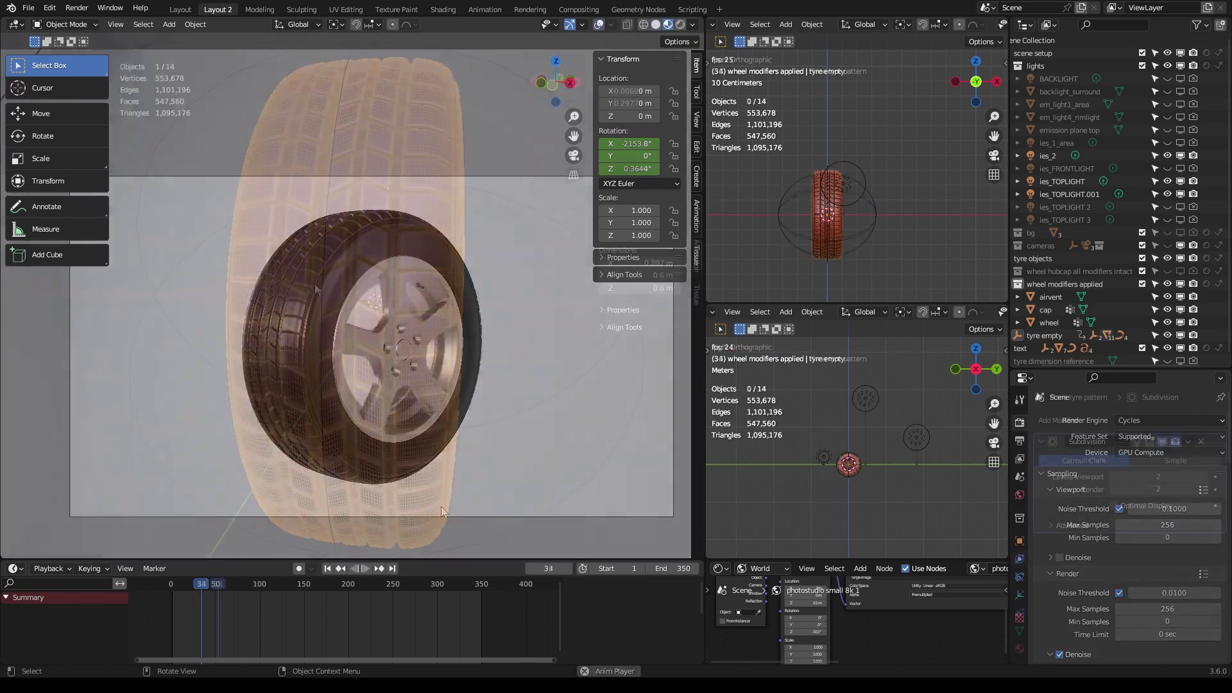
pyautogui.scroll(2, 362, 288)
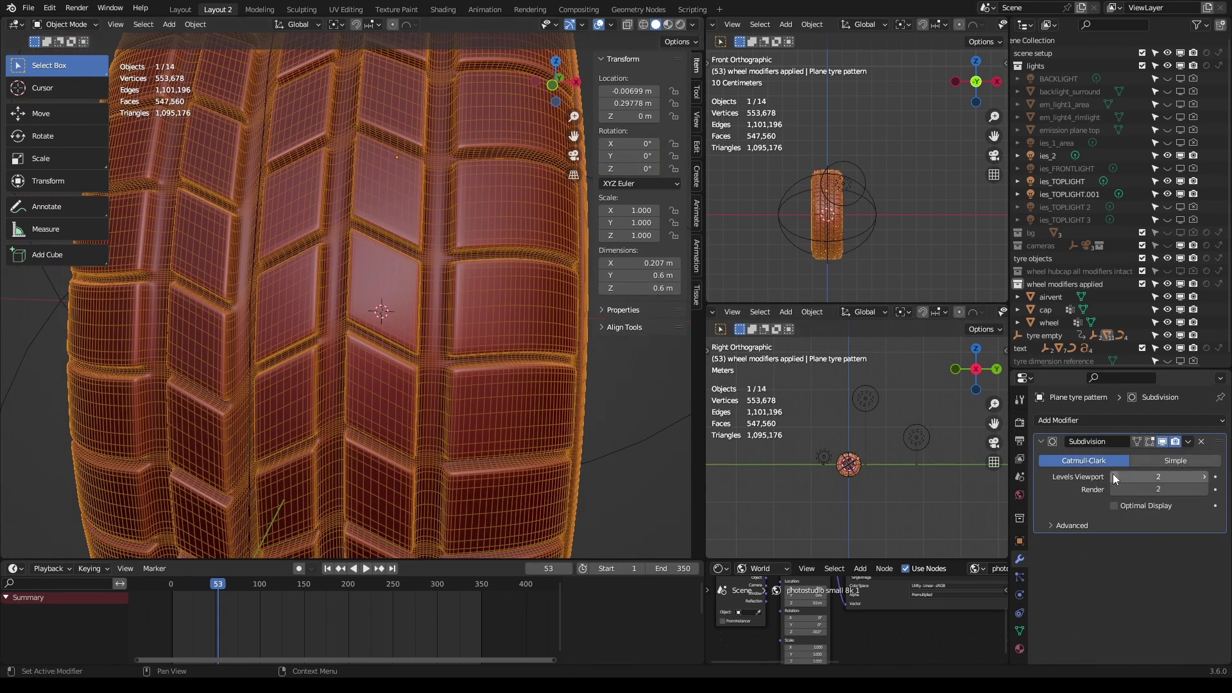
pyautogui.click(1114, 477)
pyautogui.click(1114, 477)
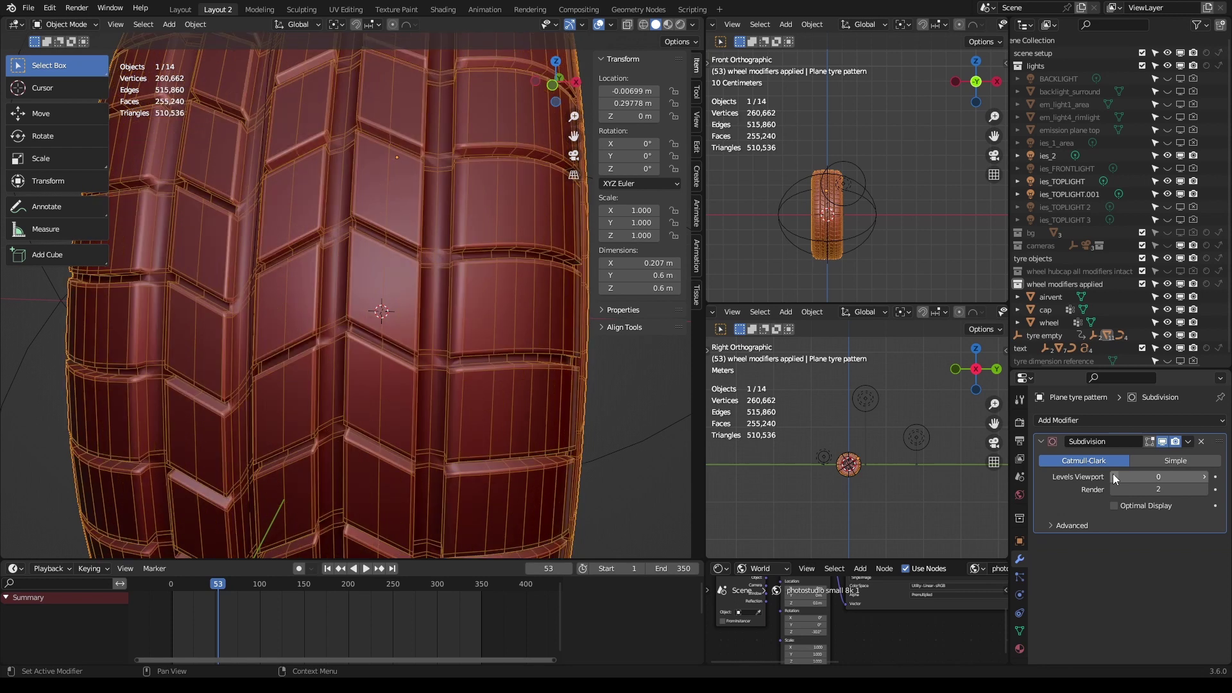
pyautogui.click(1204, 477)
pyautogui.click(1204, 476)
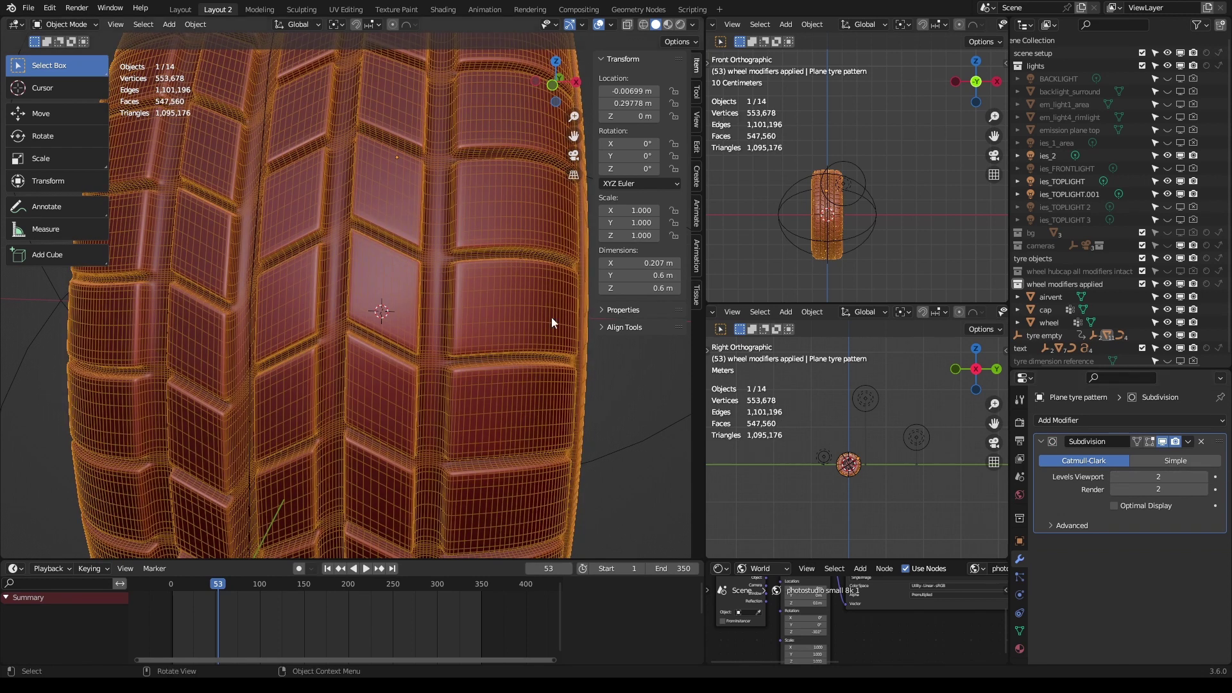
# Step: Play the tyre rotation animation with viewport overlays and stats hidden
pyautogui.press('space')
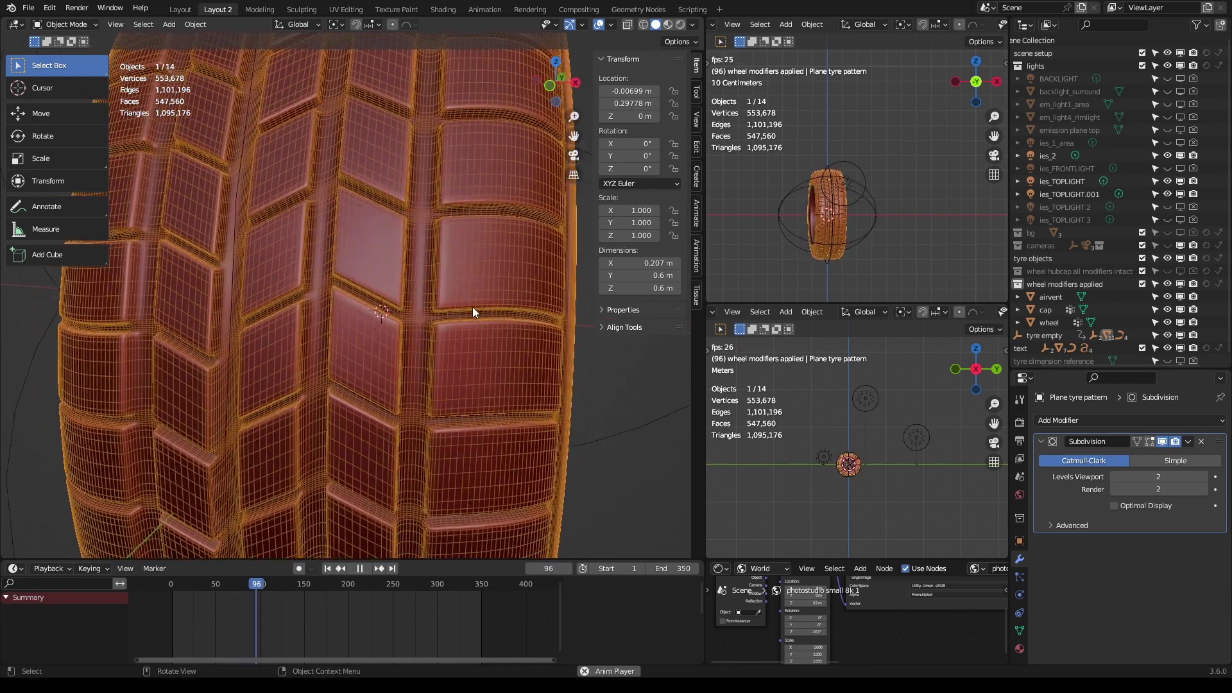
pyautogui.hotkey('shift', 'alt', 'z')
pyautogui.scroll(-3, 378, 292)
pyautogui.scroll(-2, 364, 305)
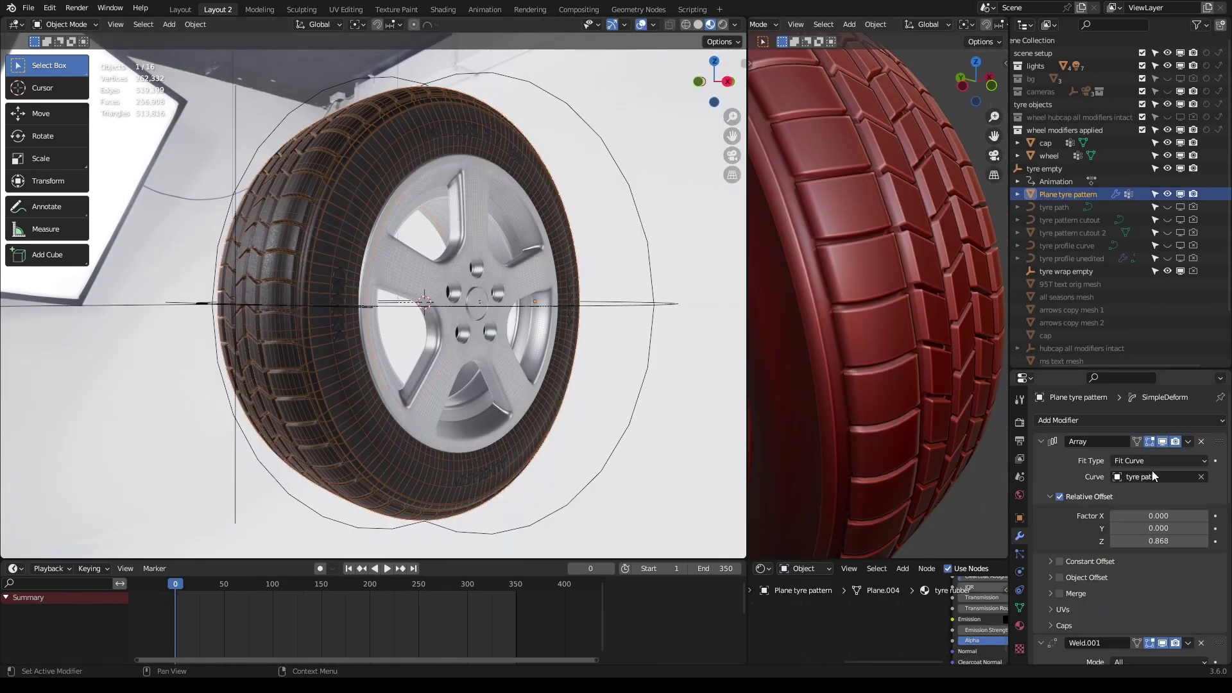
# Step: Disable the SimpleDeform bend so the tread strip lies straight
pyautogui.scroll(-3, 1129, 462)
pyautogui.scroll(-3, 1139, 487)
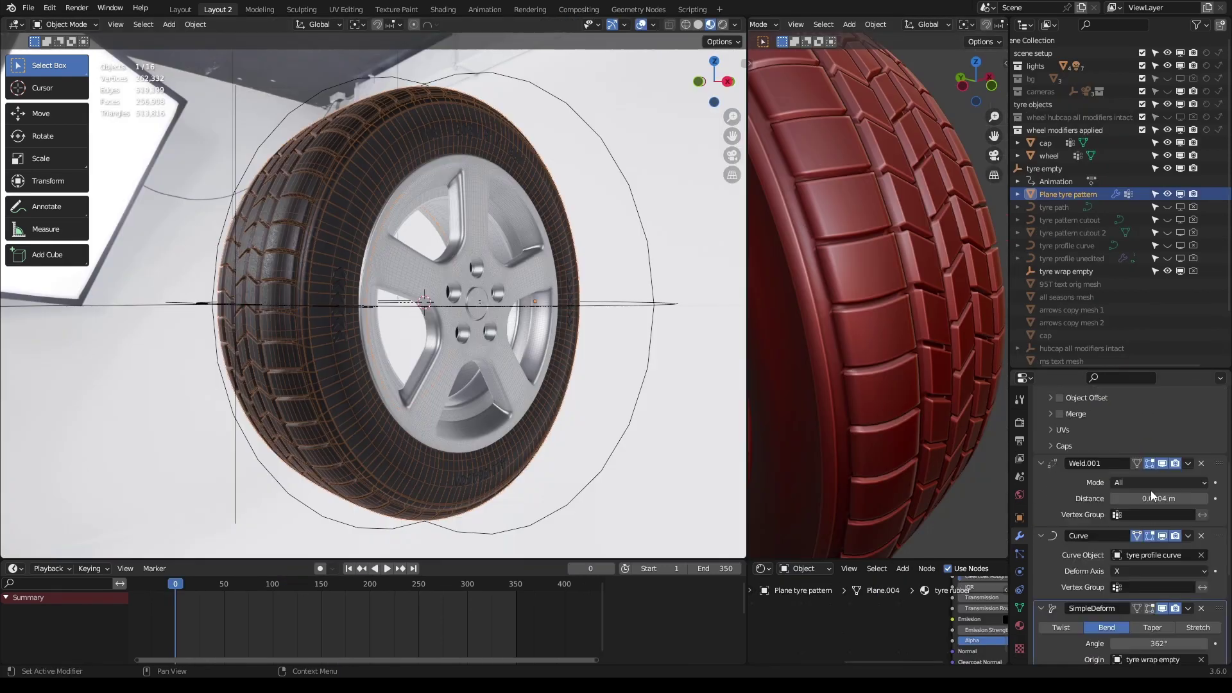
pyautogui.scroll(-3, 1149, 510)
pyautogui.click(1163, 557)
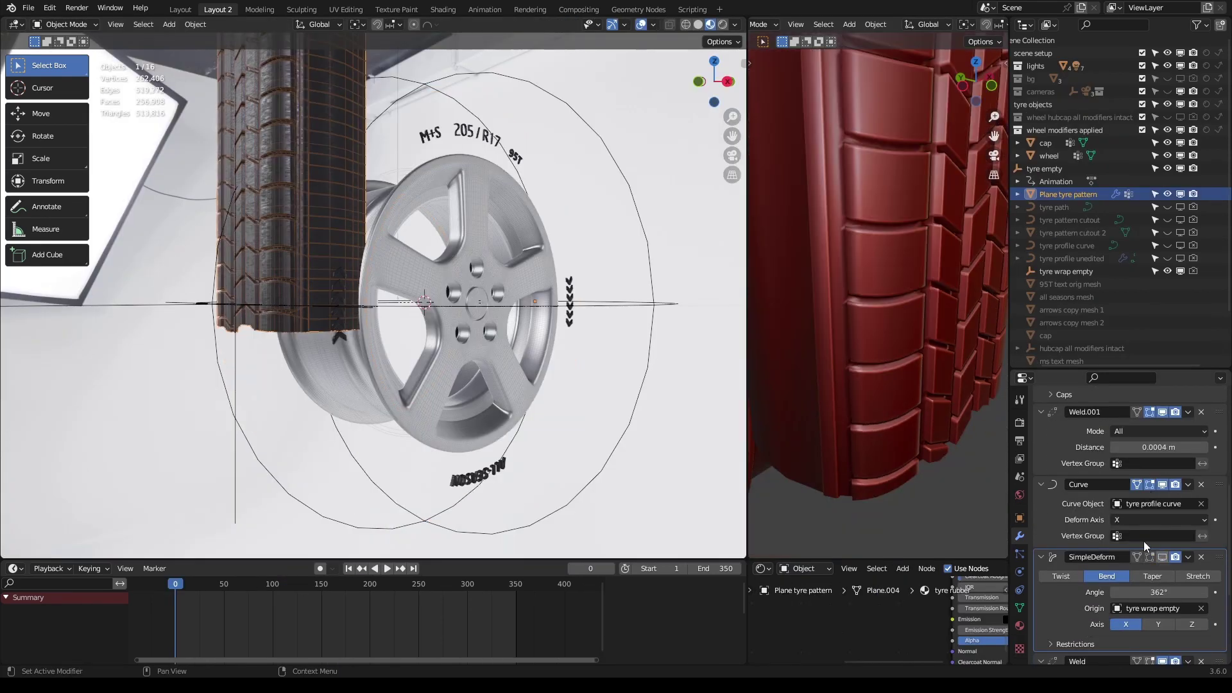
pyautogui.scroll(-2, 456, 354)
pyautogui.scroll(-2, 453, 353)
pyautogui.scroll(-1, 441, 352)
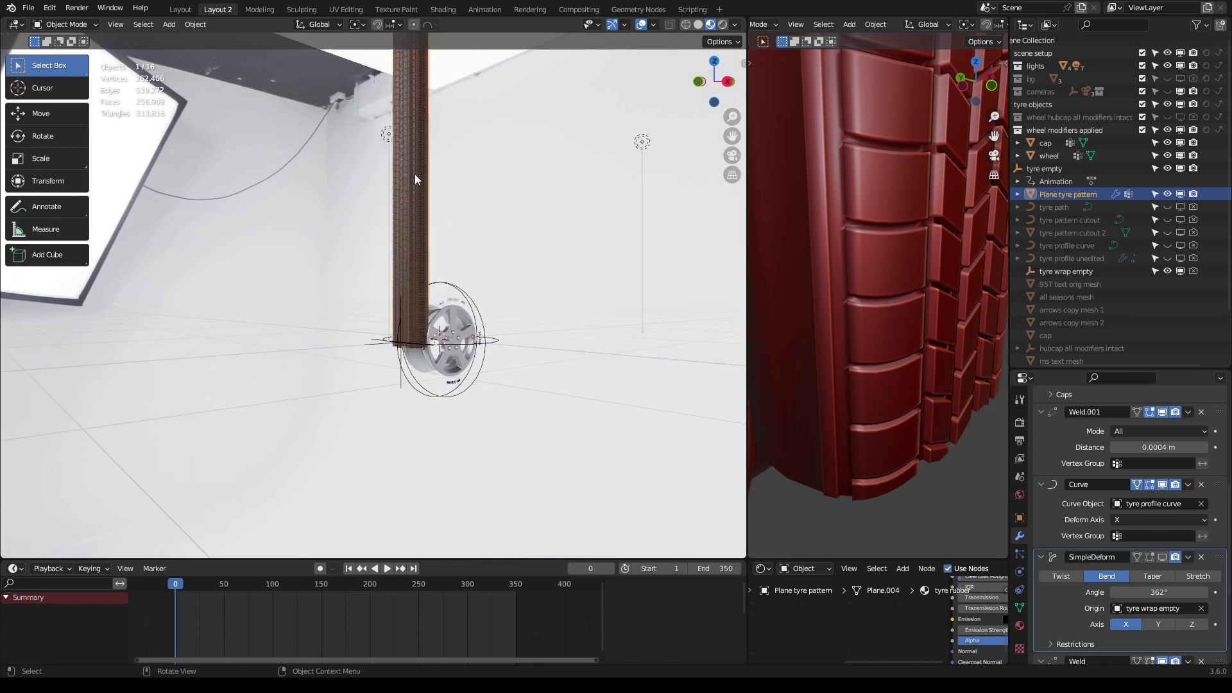
pyautogui.scroll(2, 417, 134)
pyautogui.scroll(1, 418, 133)
# Step: Hide overlays and the tread's Array, then orbit to side and oblique views of the rim
pyautogui.click(644, 26)
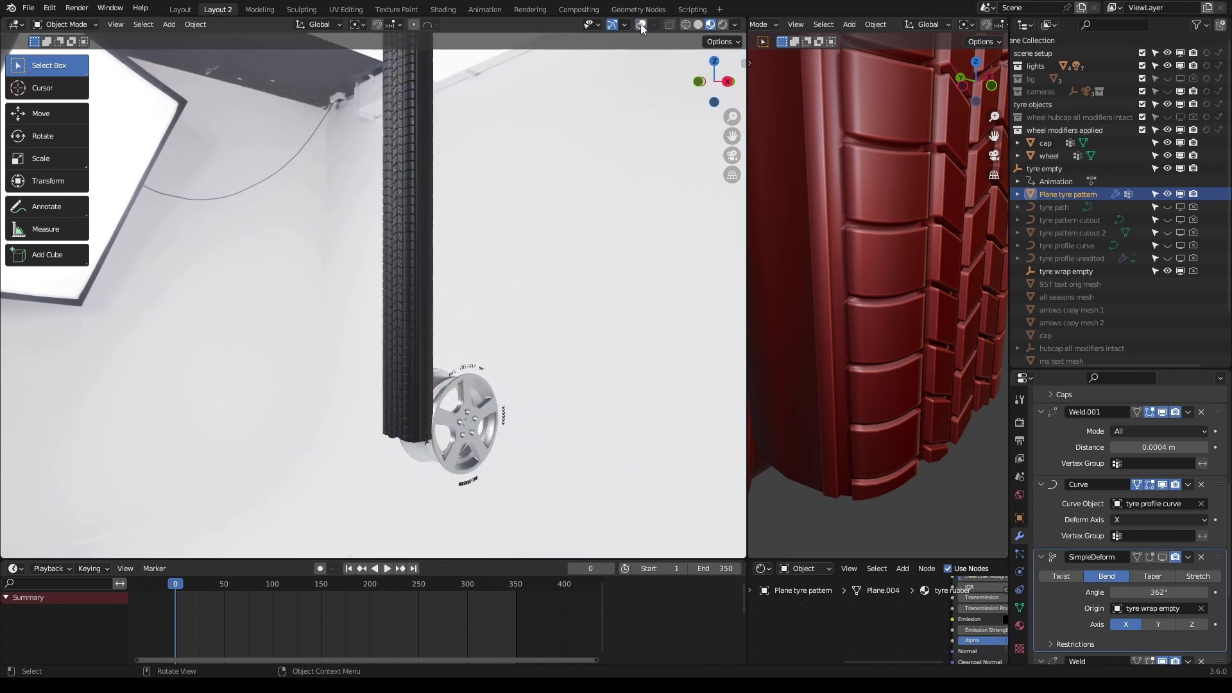
pyautogui.moveTo(387, 182)
pyautogui.mouseDown(button='middle')
pyautogui.moveTo(521, 198)
pyautogui.moveTo(384, 175)
pyautogui.mouseUp(button='middle')
pyautogui.scroll(6, 1149, 488)
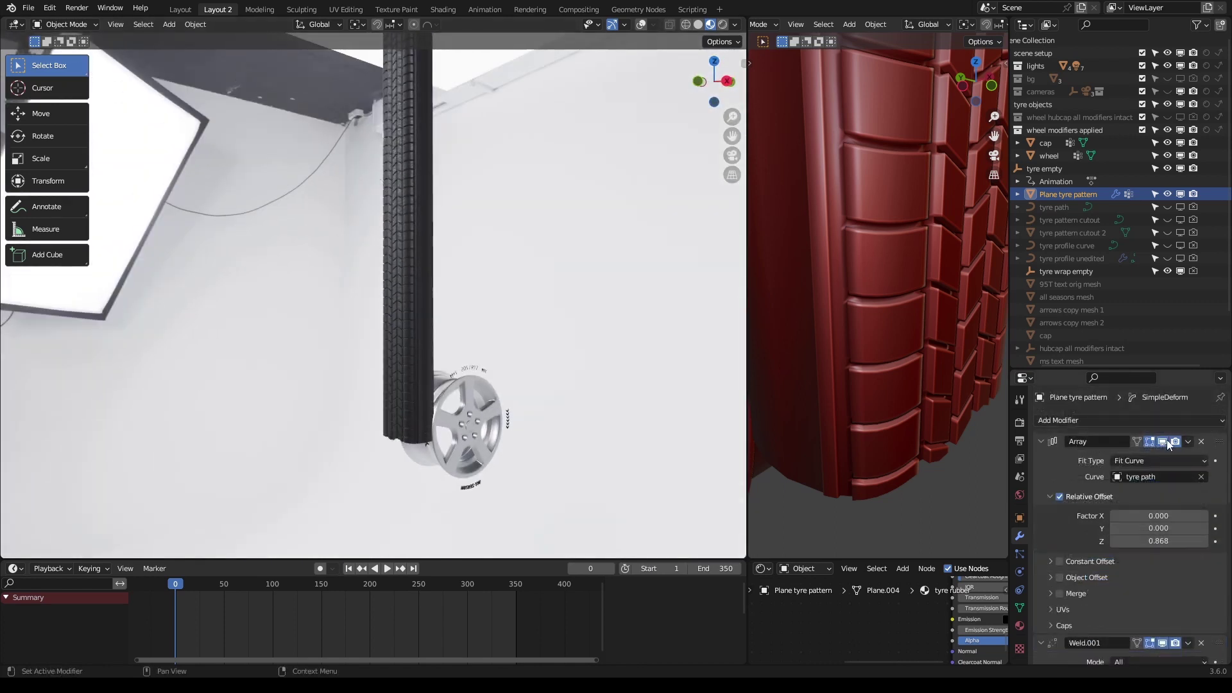
pyautogui.click(1163, 442)
pyautogui.scroll(5, 417, 398)
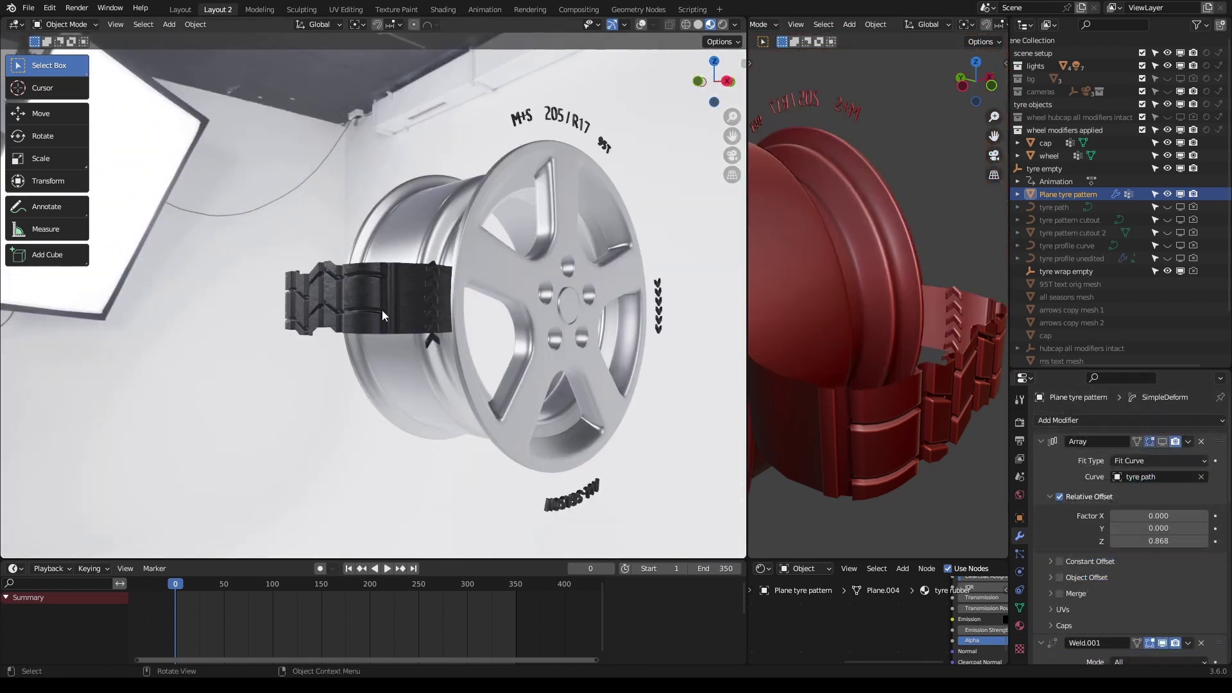
pyautogui.moveTo(383, 310)
pyautogui.mouseDown(button='middle')
pyautogui.moveTo(369, 298)
pyautogui.moveTo(475, 310)
pyautogui.moveTo(268, 302)
pyautogui.moveTo(350, 319)
pyautogui.moveTo(256, 314)
pyautogui.mouseUp(button='middle')
pyautogui.moveTo(552, 339); pyautogui.dragTo(466, 338, button='middle')
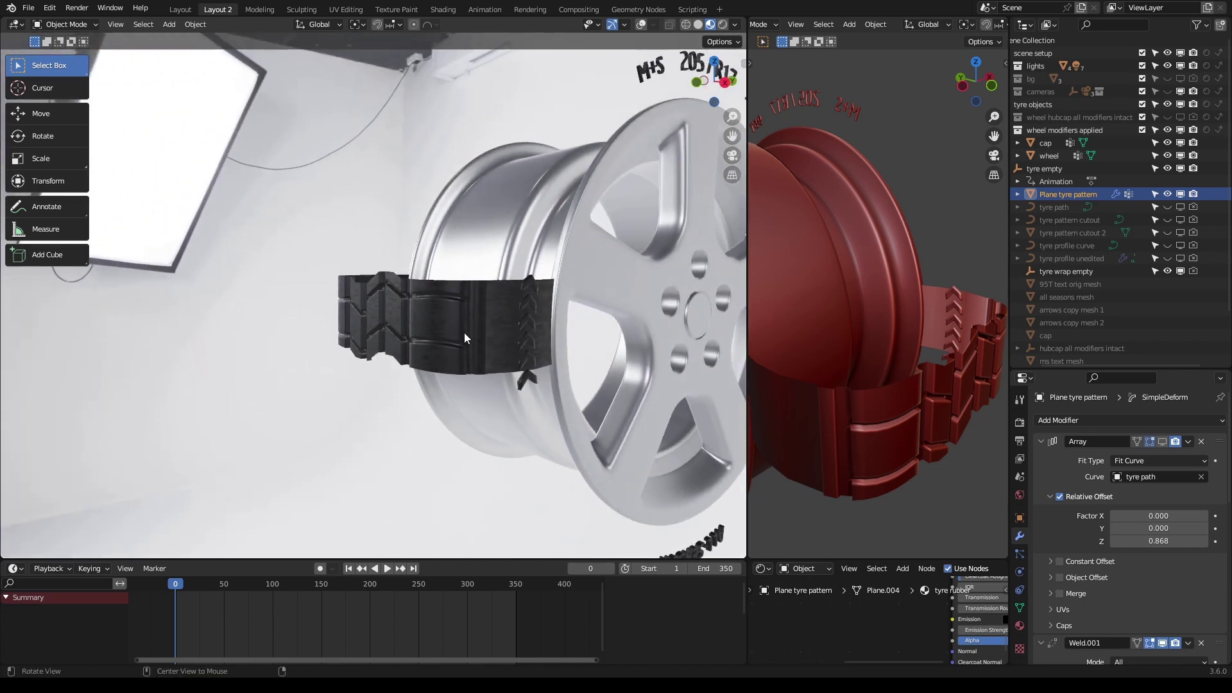
# Step: Re-enable the tread's Array and SimpleDeform bend so it wraps into a full tyre
pyautogui.click(1161, 441)
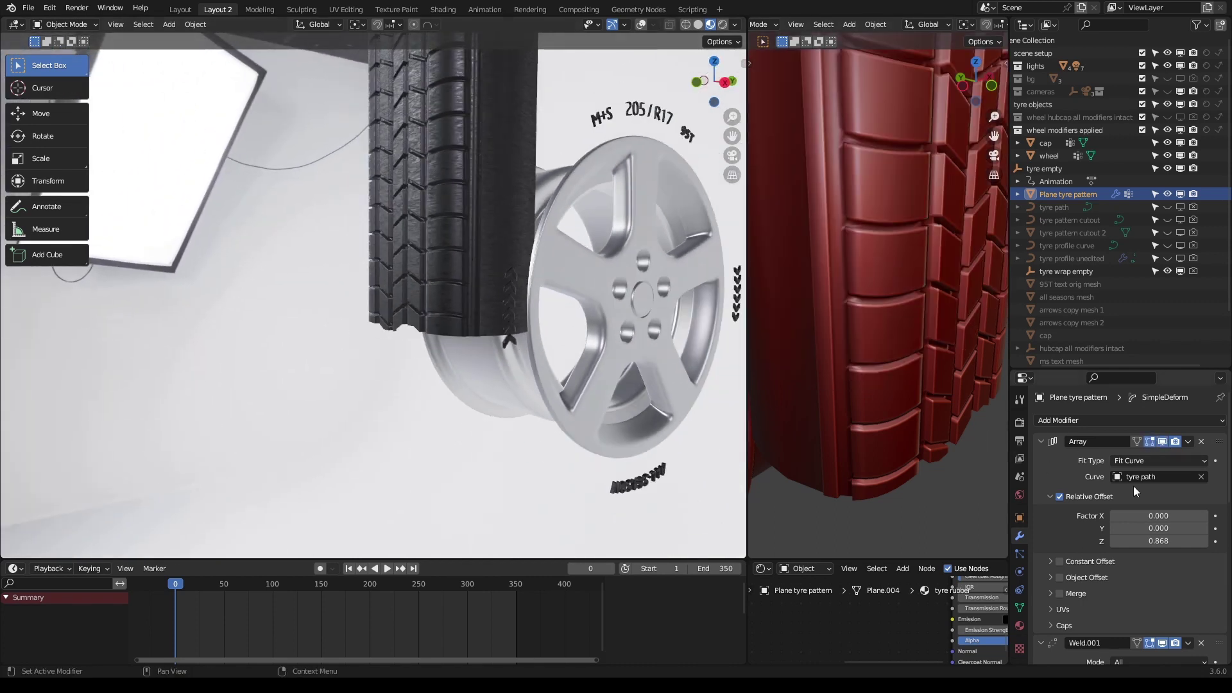
pyautogui.scroll(-5, 1135, 491)
pyautogui.scroll(-4, 1142, 491)
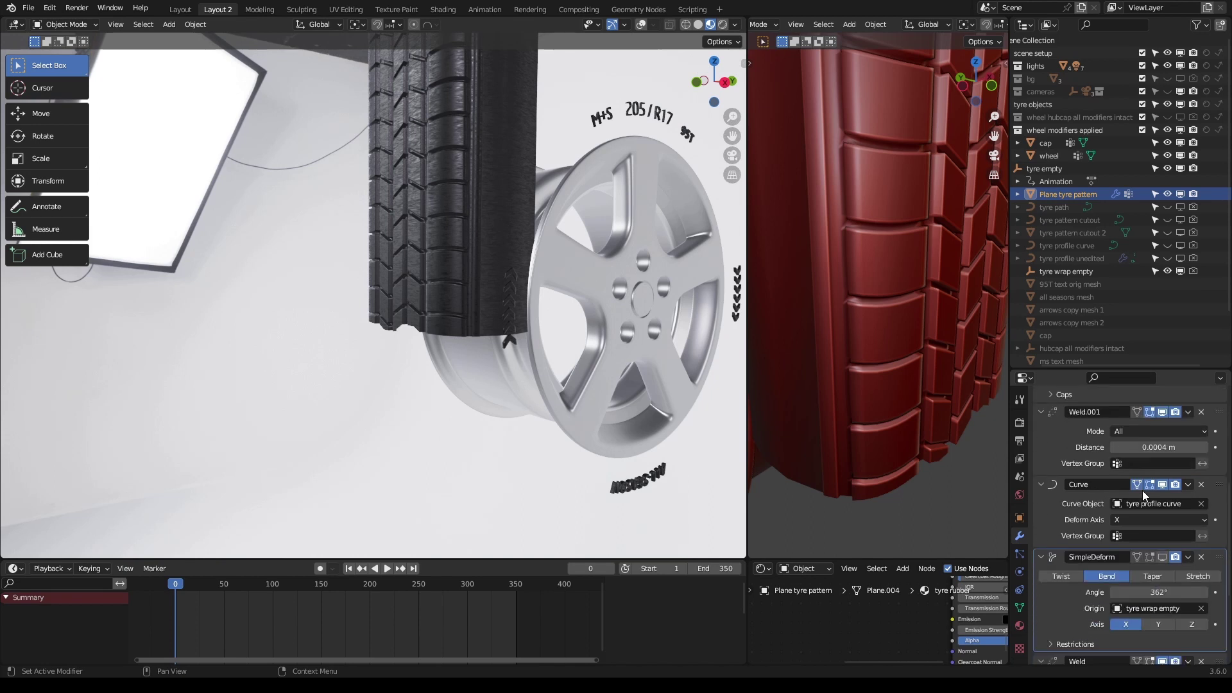
pyautogui.click(1163, 556)
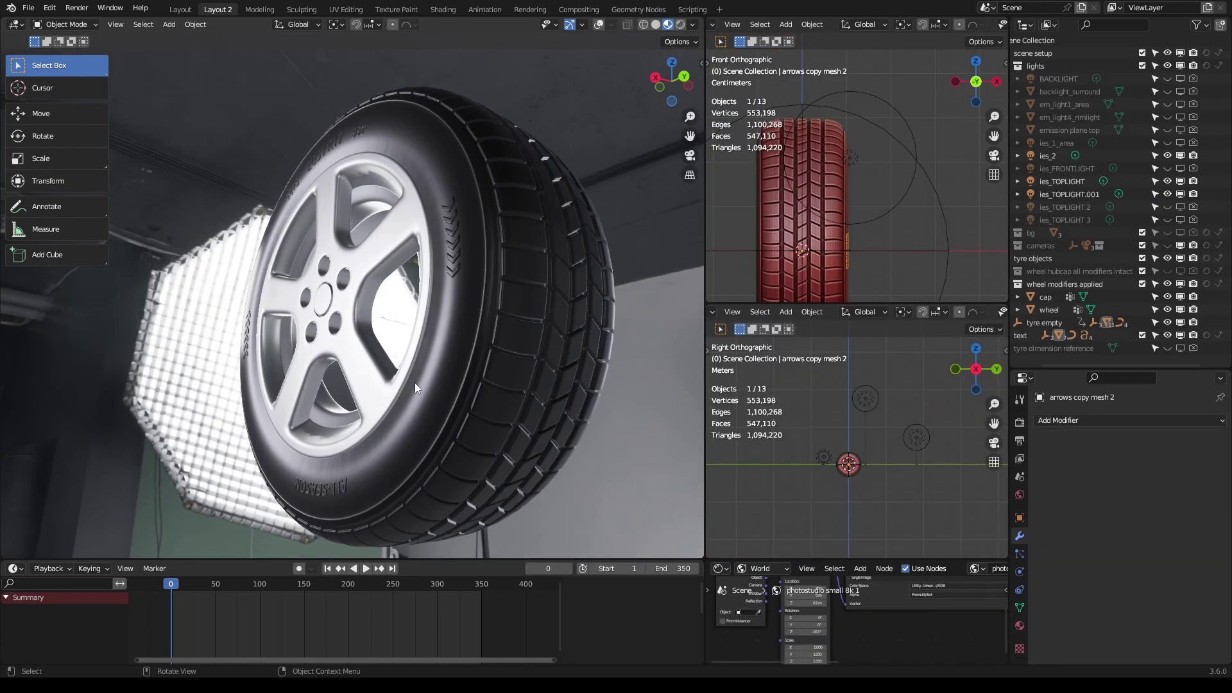
pyautogui.moveTo(376, 399)
pyautogui.mouseDown(button='middle')
pyautogui.moveTo(399, 387)
pyautogui.moveTo(395, 371)
pyautogui.mouseUp(button='middle')
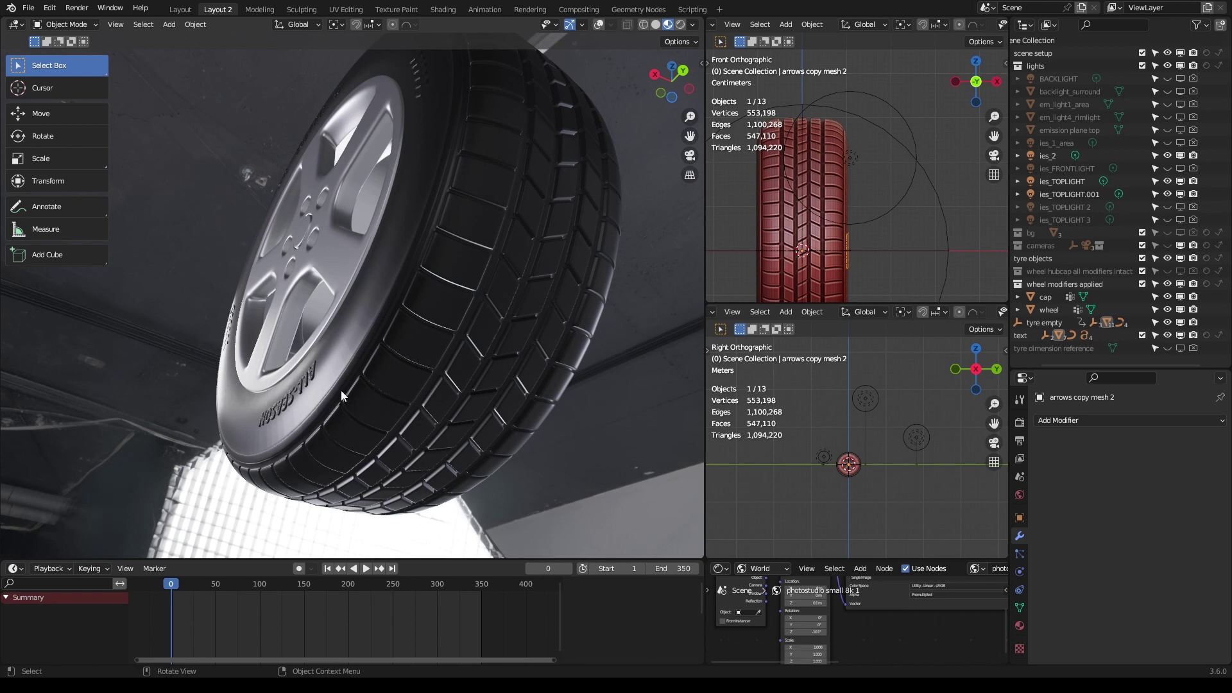
pyautogui.scroll(3, 315, 405)
pyautogui.moveTo(302, 400); pyautogui.dragTo(319, 404, button='middle')
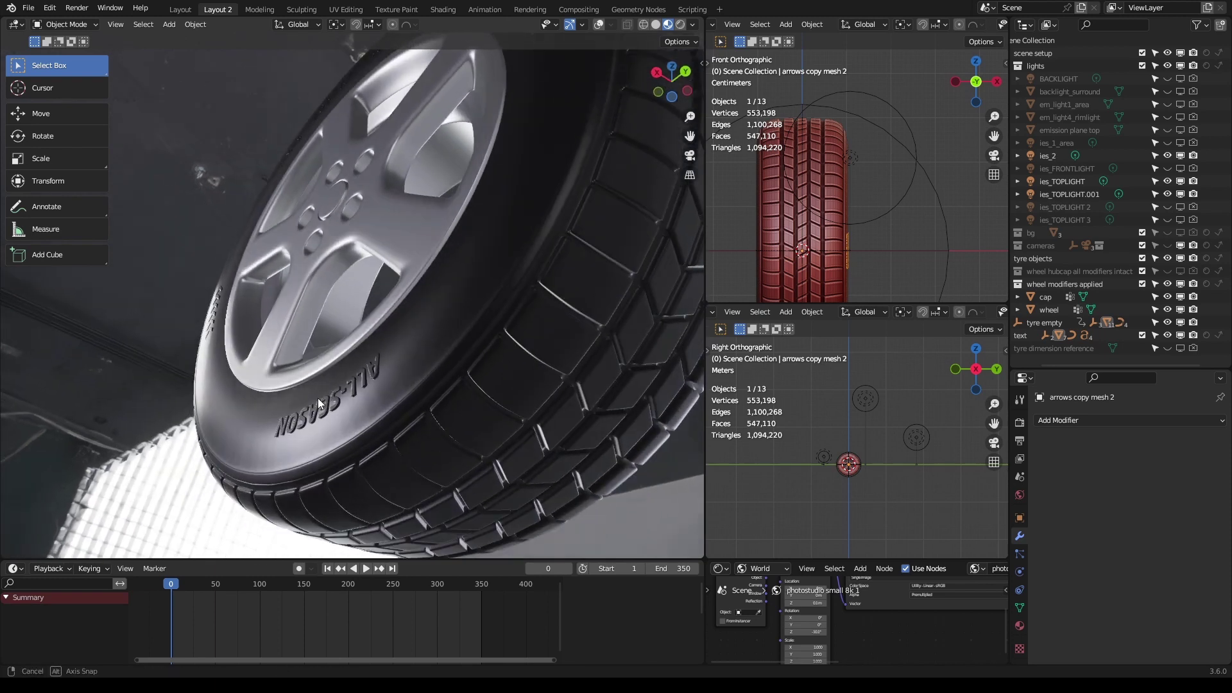
pyautogui.click(1167, 335)
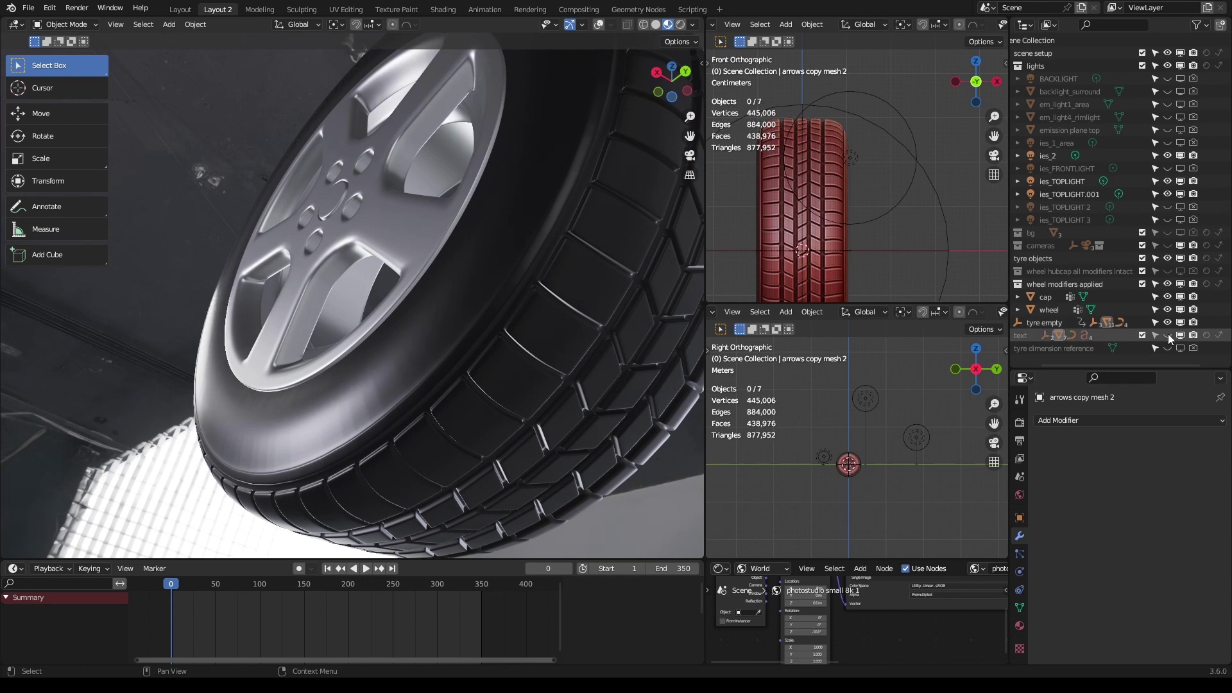
pyautogui.click(1167, 335)
pyautogui.moveTo(534, 364)
pyautogui.mouseDown(button='middle')
pyautogui.moveTo(429, 390)
pyautogui.moveTo(472, 385)
pyautogui.moveTo(526, 418)
pyautogui.moveTo(429, 410)
pyautogui.moveTo(451, 339)
pyautogui.moveTo(442, 305)
pyautogui.moveTo(440, 397)
pyautogui.moveTo(456, 400)
pyautogui.mouseUp(button='middle')
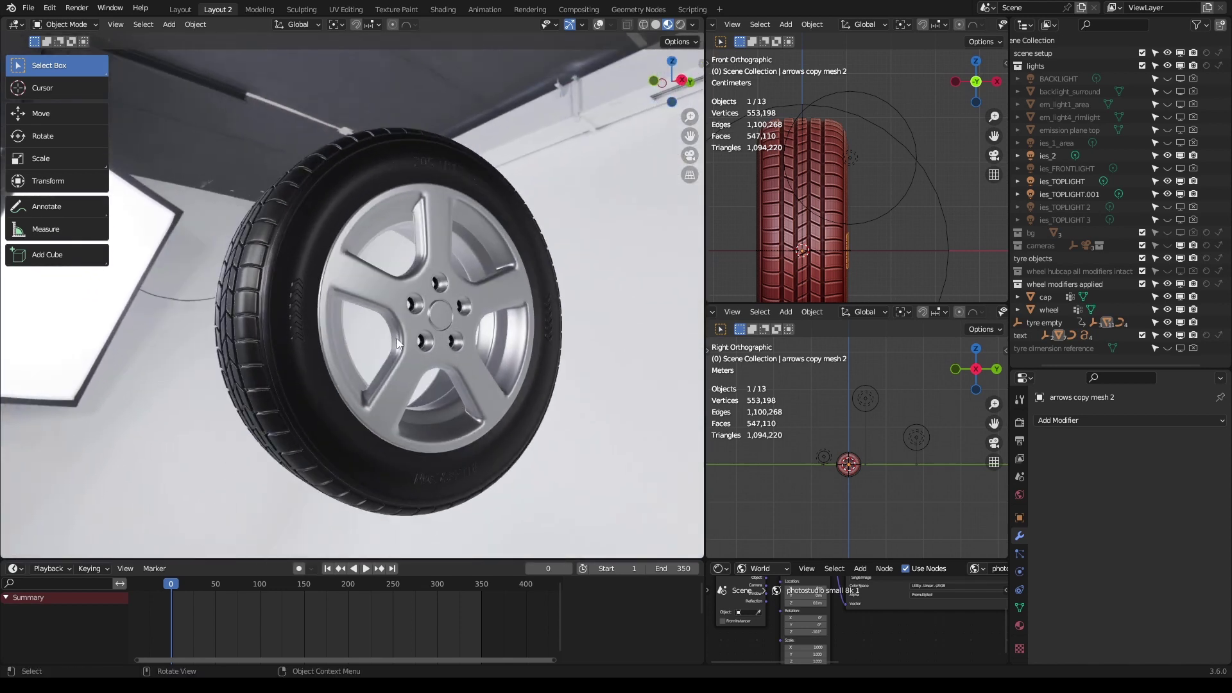
pyautogui.scroll(1, 385, 273)
pyautogui.click(384, 277)
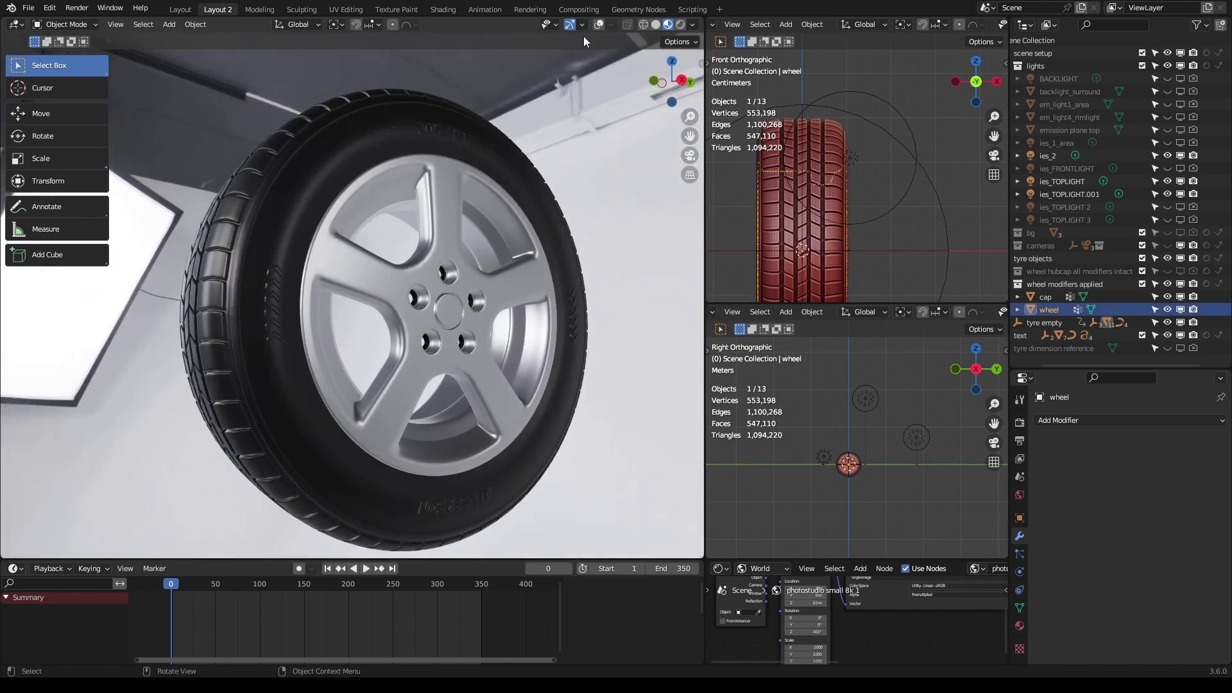
# Step: Show overlays, hide the rim's arrayed spokes, and select the wheel_modifier rim object
pyautogui.click(597, 24)
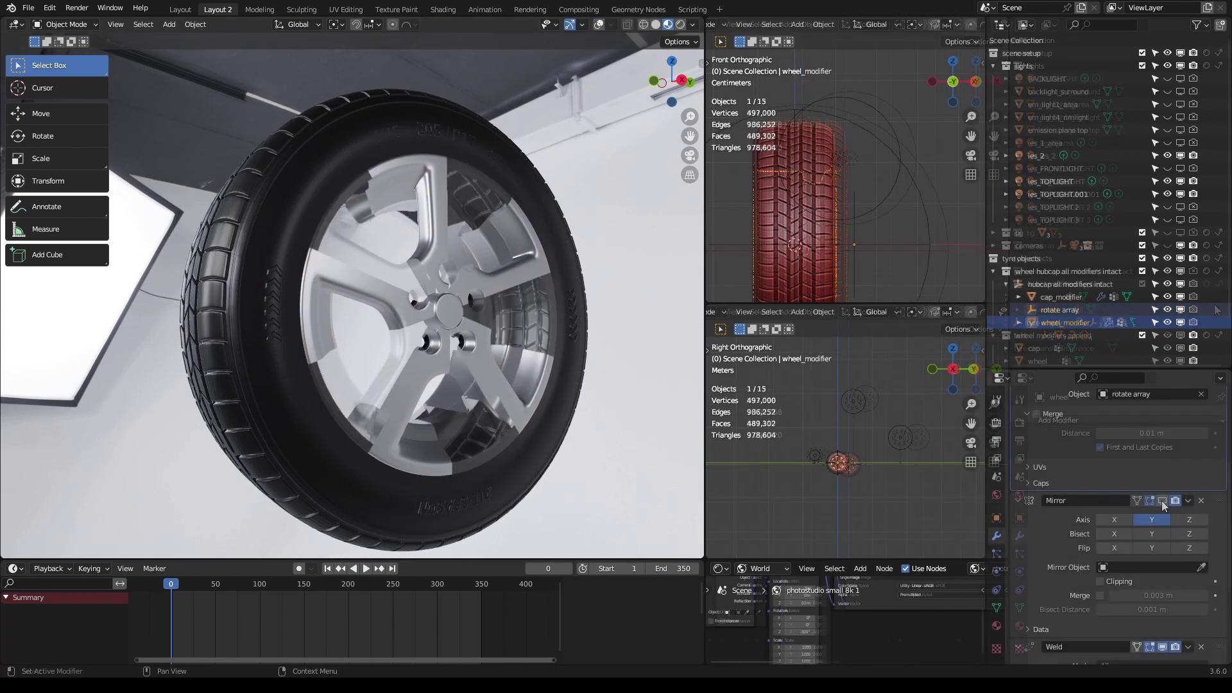
pyautogui.scroll(2, 1155, 486)
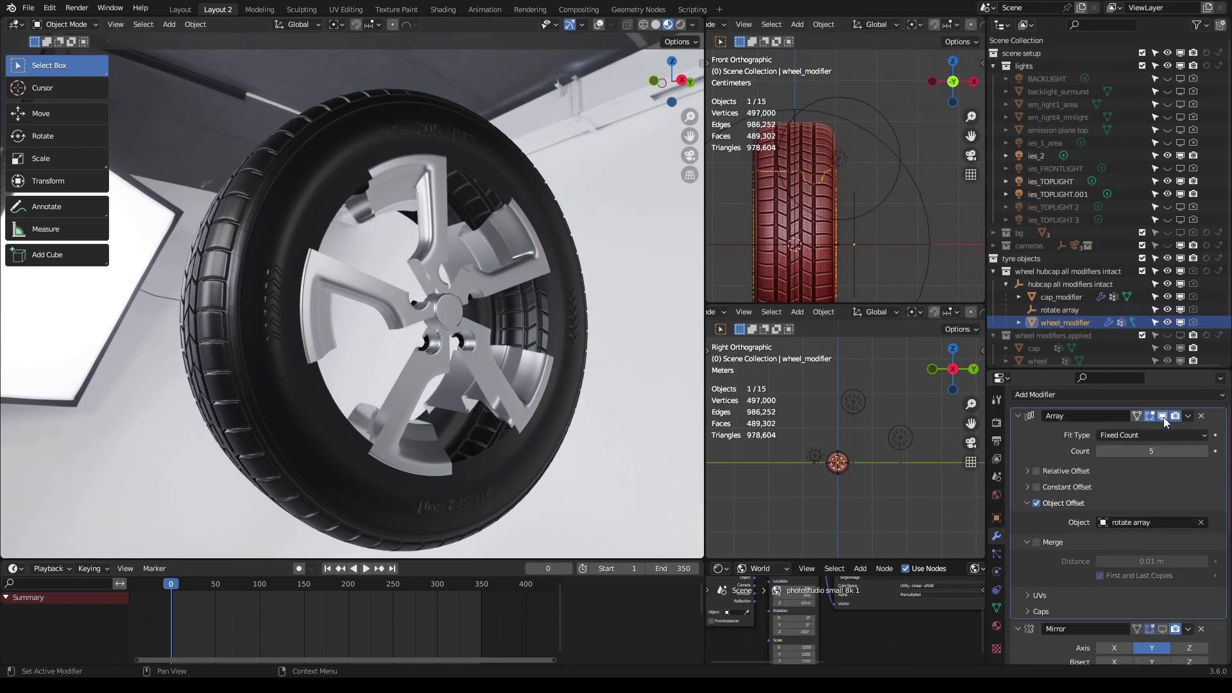
pyautogui.click(1163, 416)
pyautogui.moveTo(498, 363)
pyautogui.mouseDown(button='middle')
pyautogui.moveTo(416, 296)
pyautogui.moveTo(384, 305)
pyautogui.moveTo(429, 314)
pyautogui.mouseUp(button='middle')
pyautogui.click(426, 322)
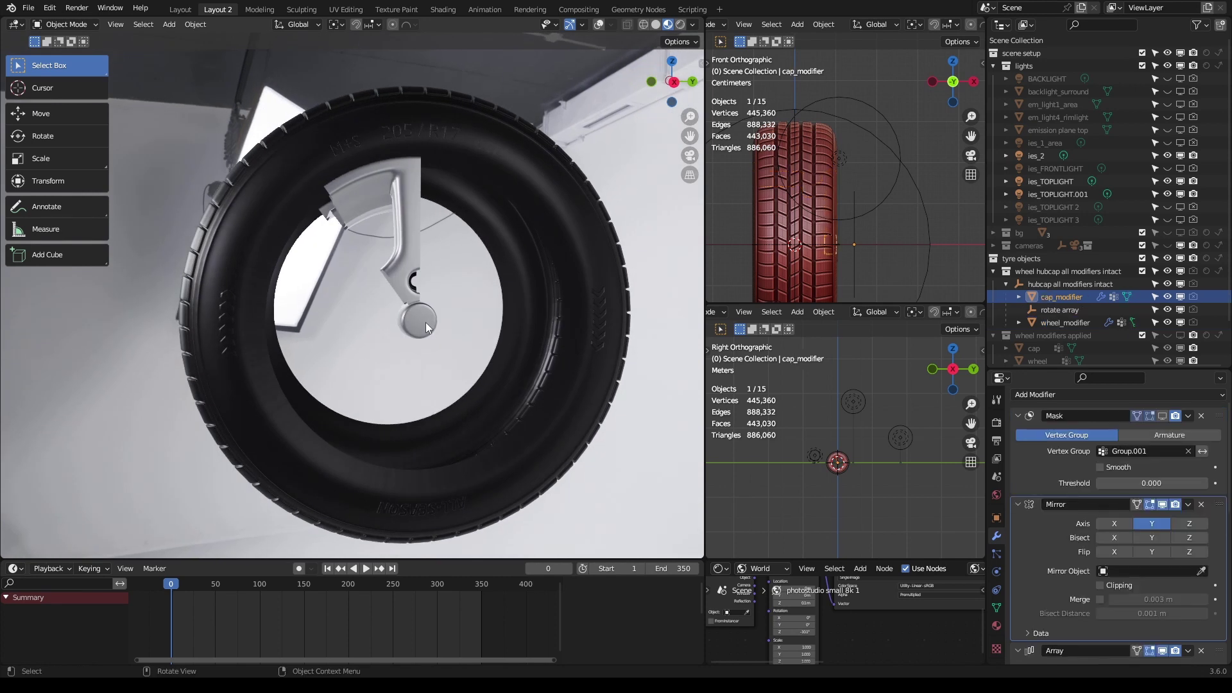
pyautogui.click(493, 259)
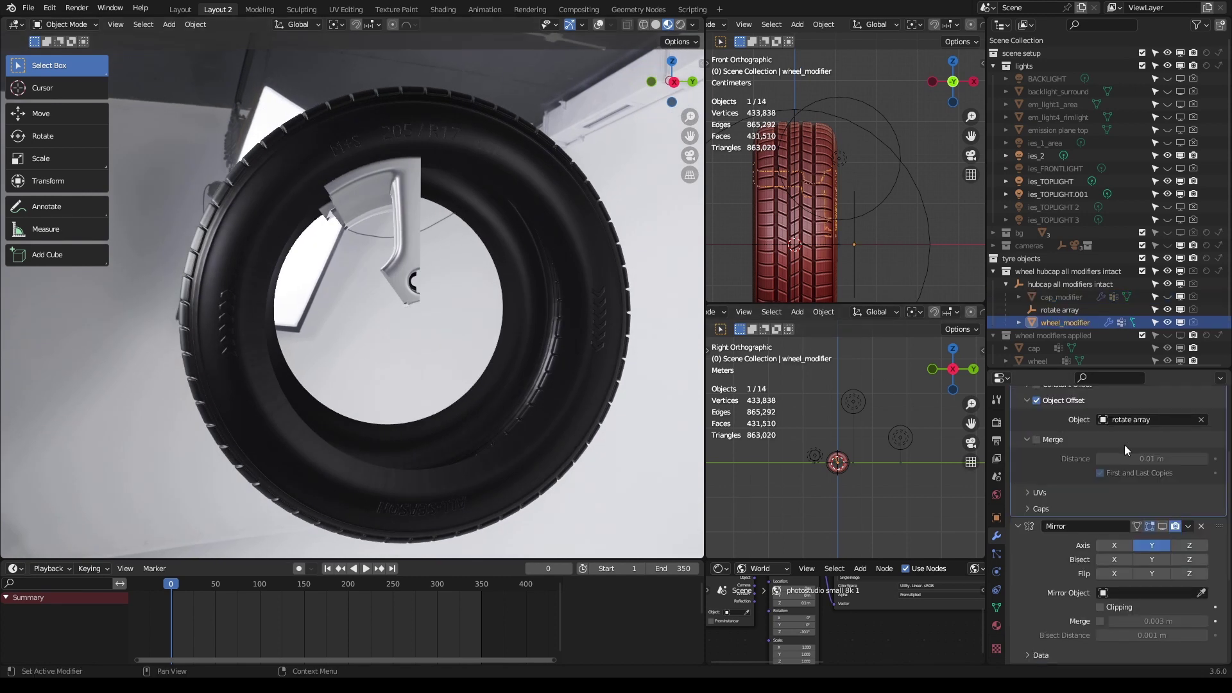
# Step: Restore the rim's Array and Mirror display to show the full five-spoke wheel
pyautogui.scroll(3, 1178, 526)
pyautogui.scroll(2, 1204, 403)
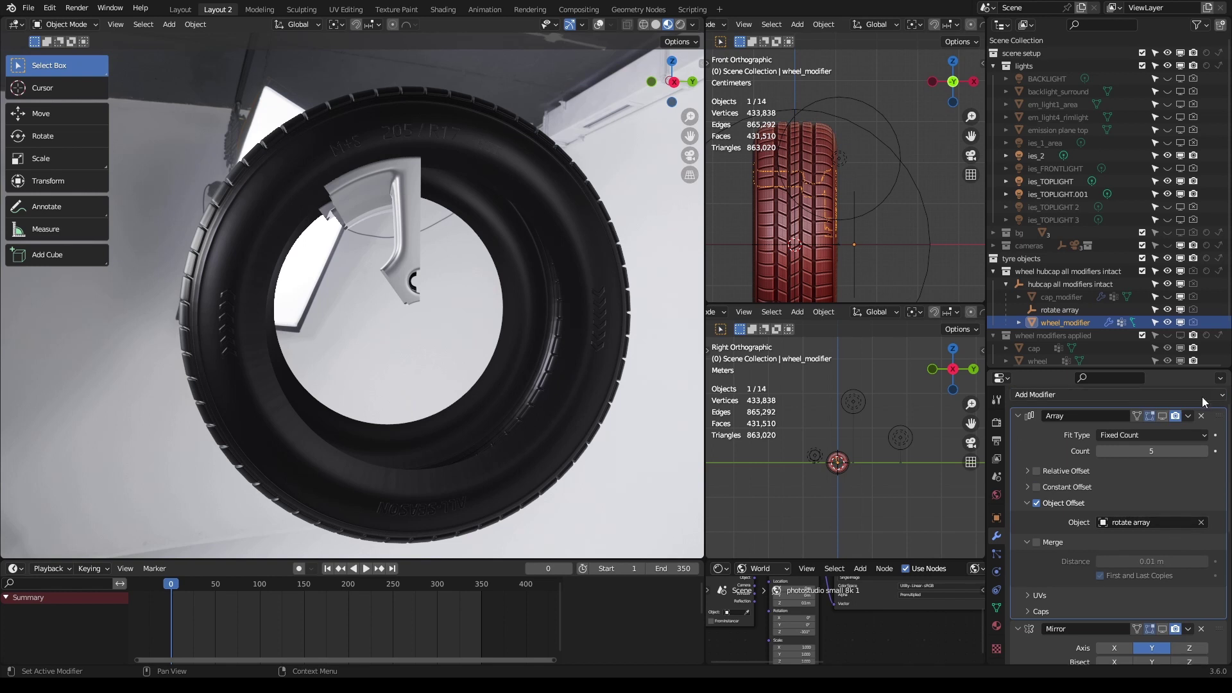
pyautogui.click(1163, 418)
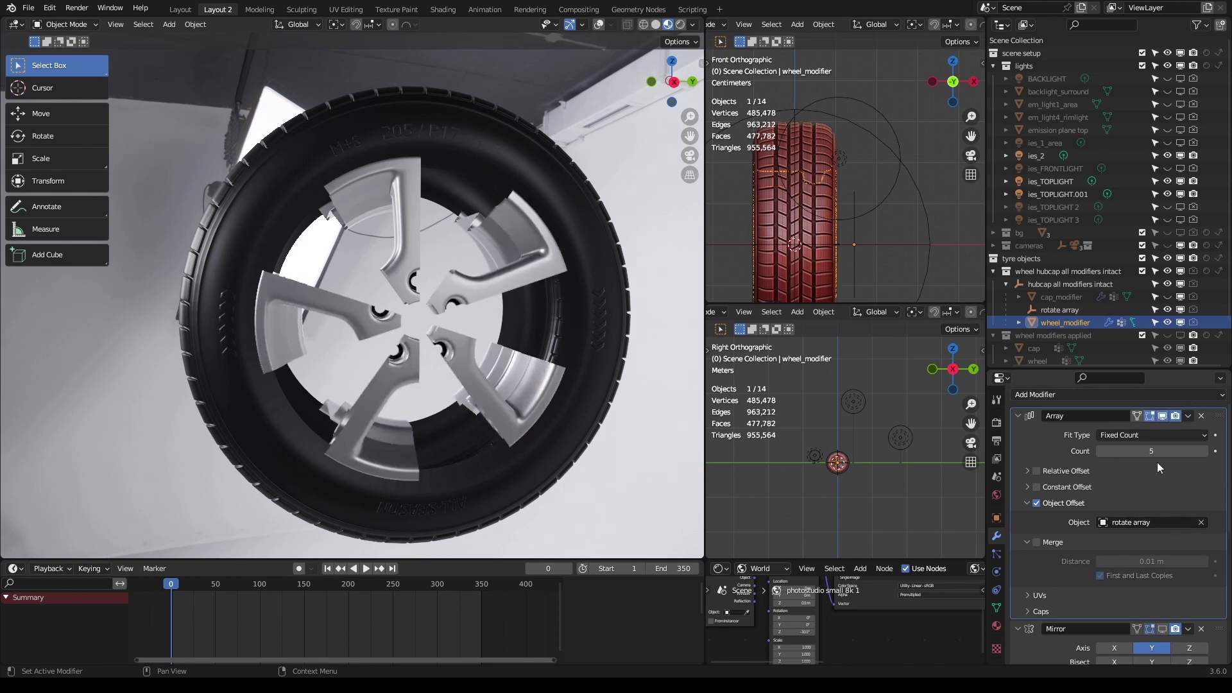
pyautogui.scroll(-1, 1157, 462)
pyautogui.click(1163, 606)
pyautogui.scroll(2, 1164, 526)
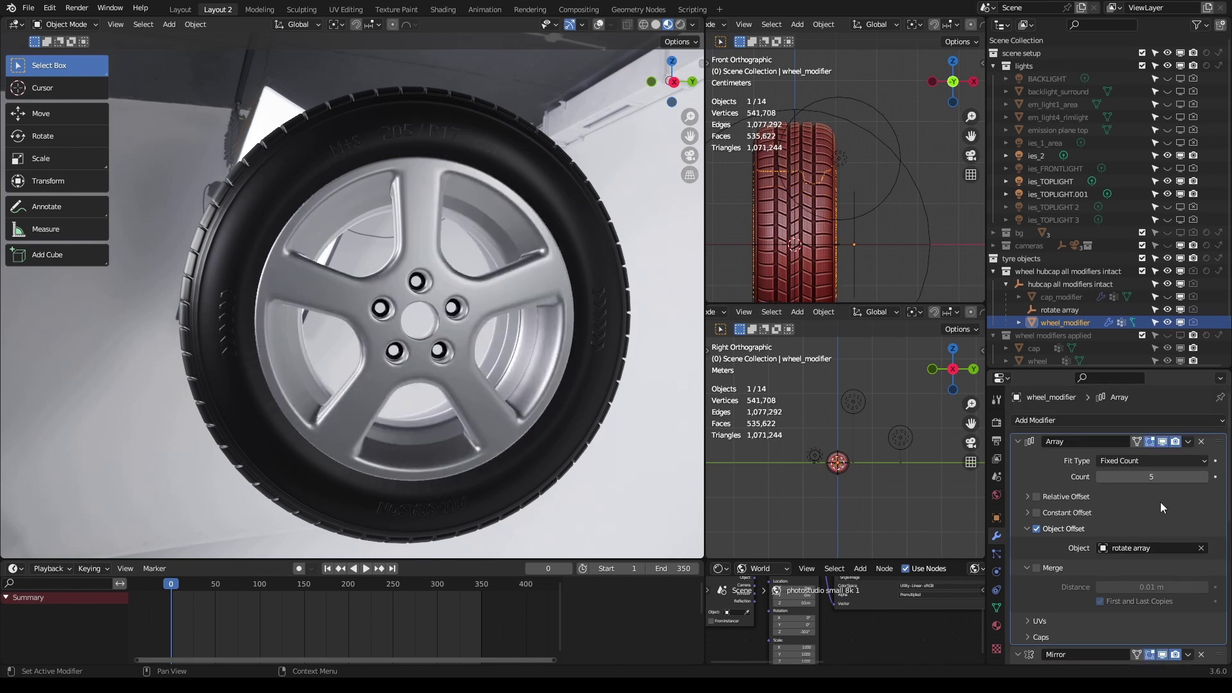
pyautogui.click(1162, 442)
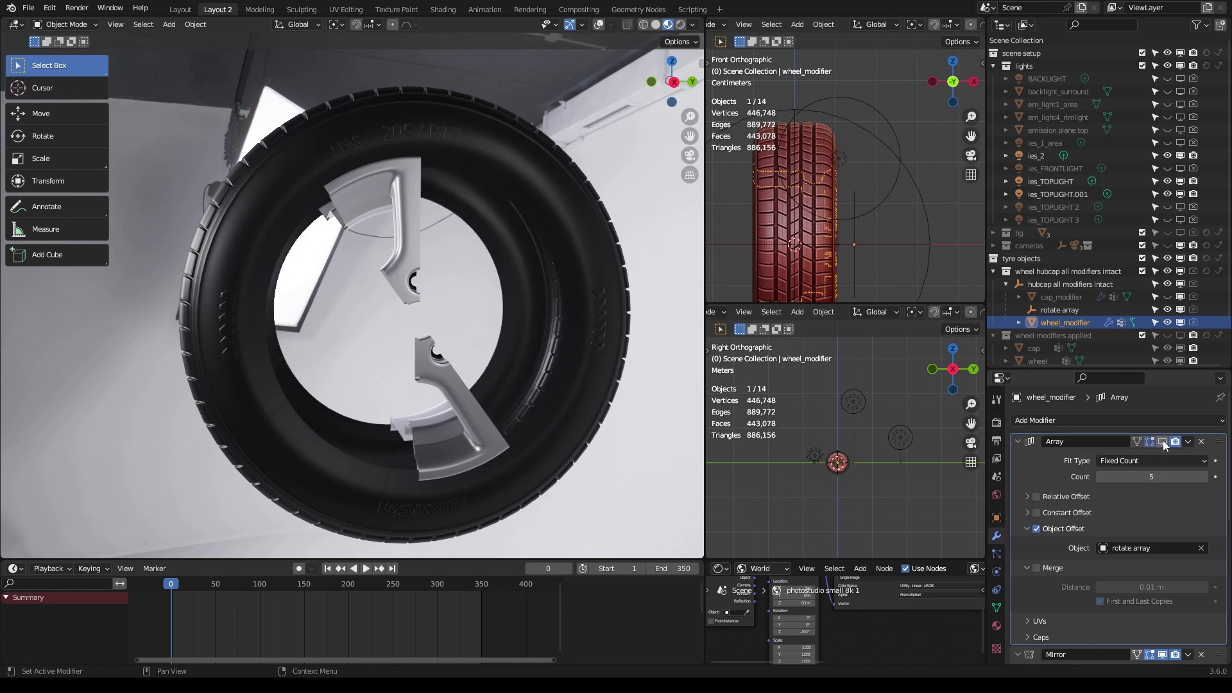
pyautogui.click(1163, 441)
pyautogui.moveTo(453, 312); pyautogui.dragTo(465, 323, button='middle')
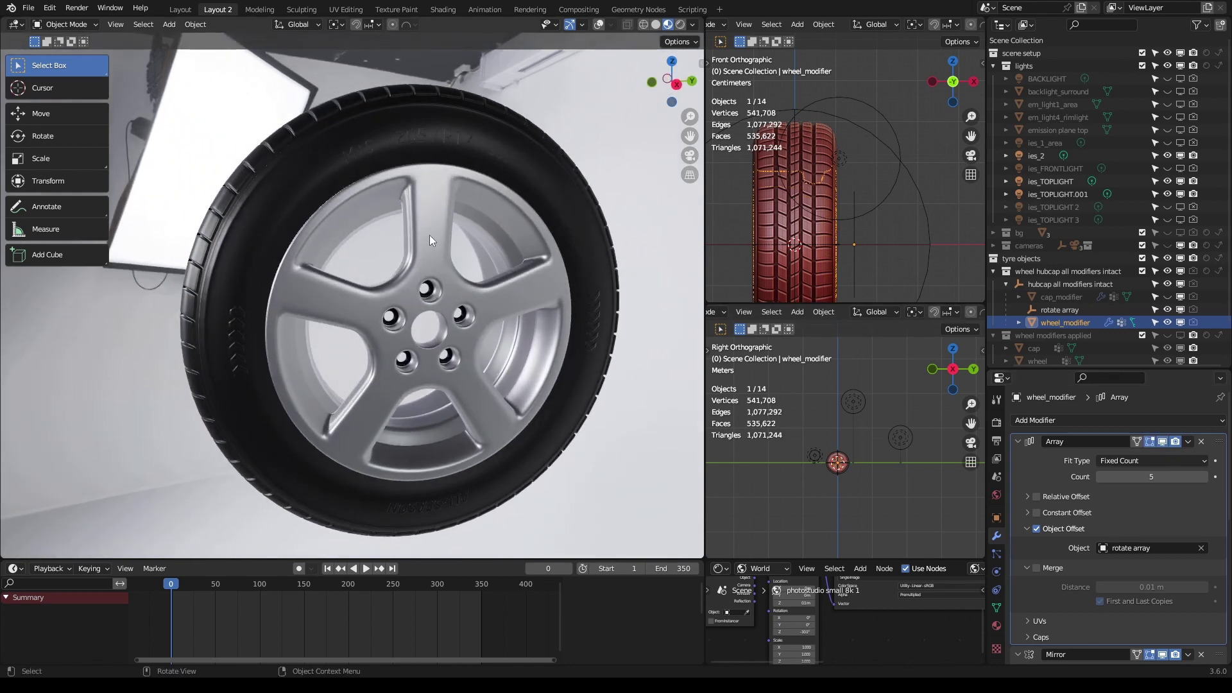
# Step: Put the rim into Edit Mode with its wireframe and vertices shown, zoomed toward the hub
pyautogui.hotkey('ctrl', 'Tab')
pyautogui.click(499, 236)
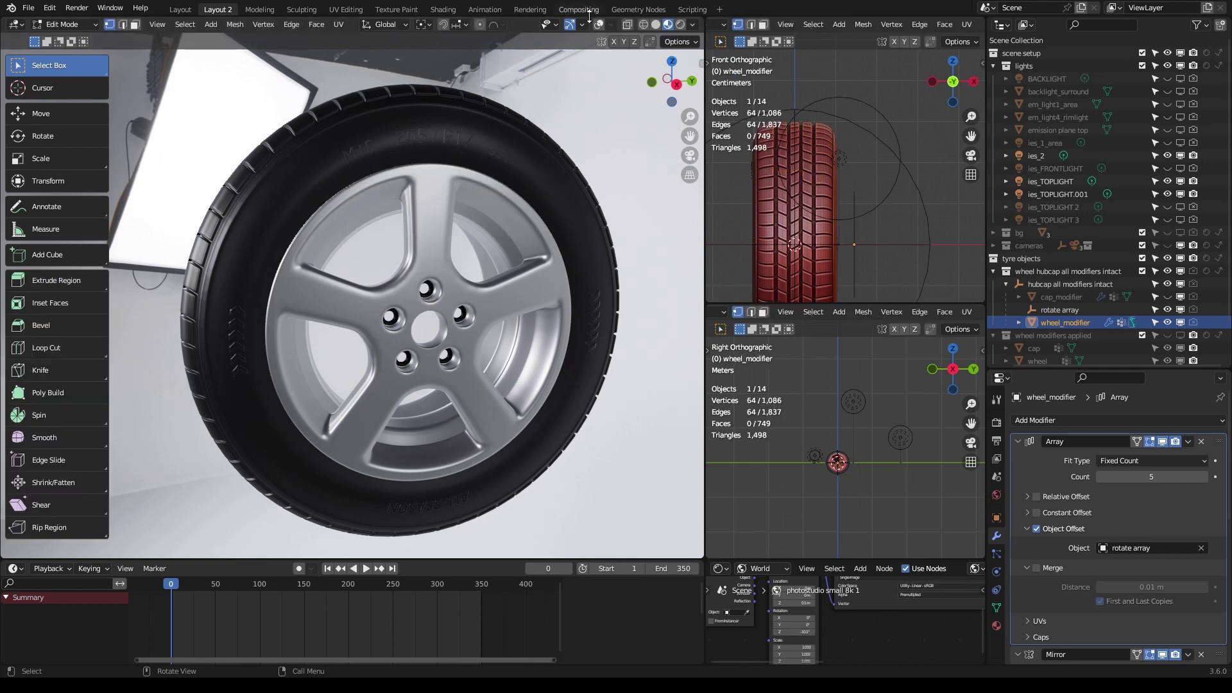
pyautogui.click(598, 25)
pyautogui.scroll(3, 436, 257)
pyautogui.scroll(2, 435, 257)
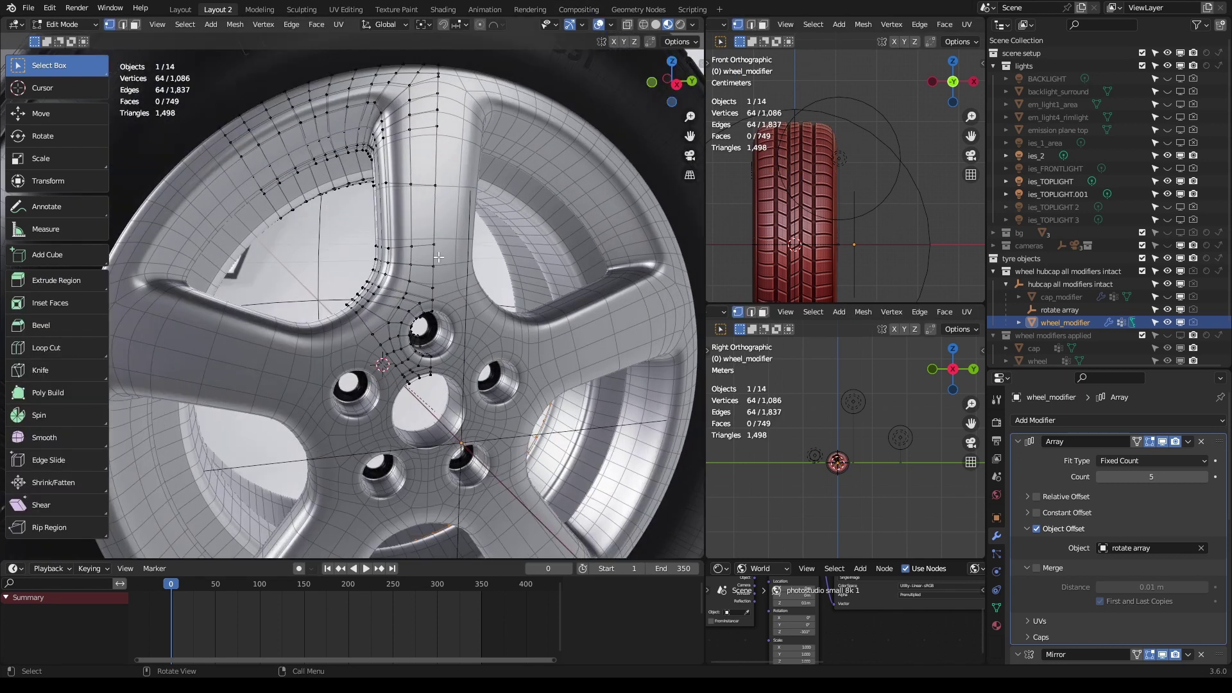
pyautogui.moveTo(435, 257); pyautogui.dragTo(414, 246, button='middle')
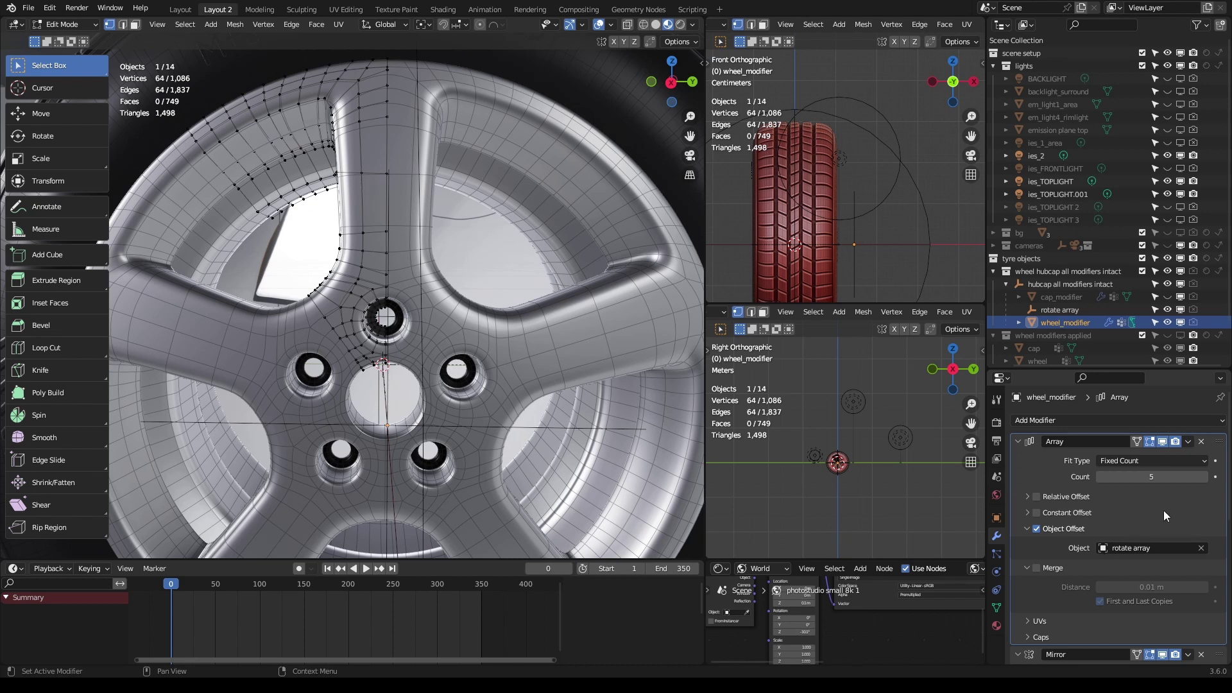
# Step: Toggle Array and Mirror to inspect one spoke section, then select a shortest path of spoke vertices
pyautogui.click(1161, 443)
pyautogui.click(1163, 443)
pyautogui.click(1164, 654)
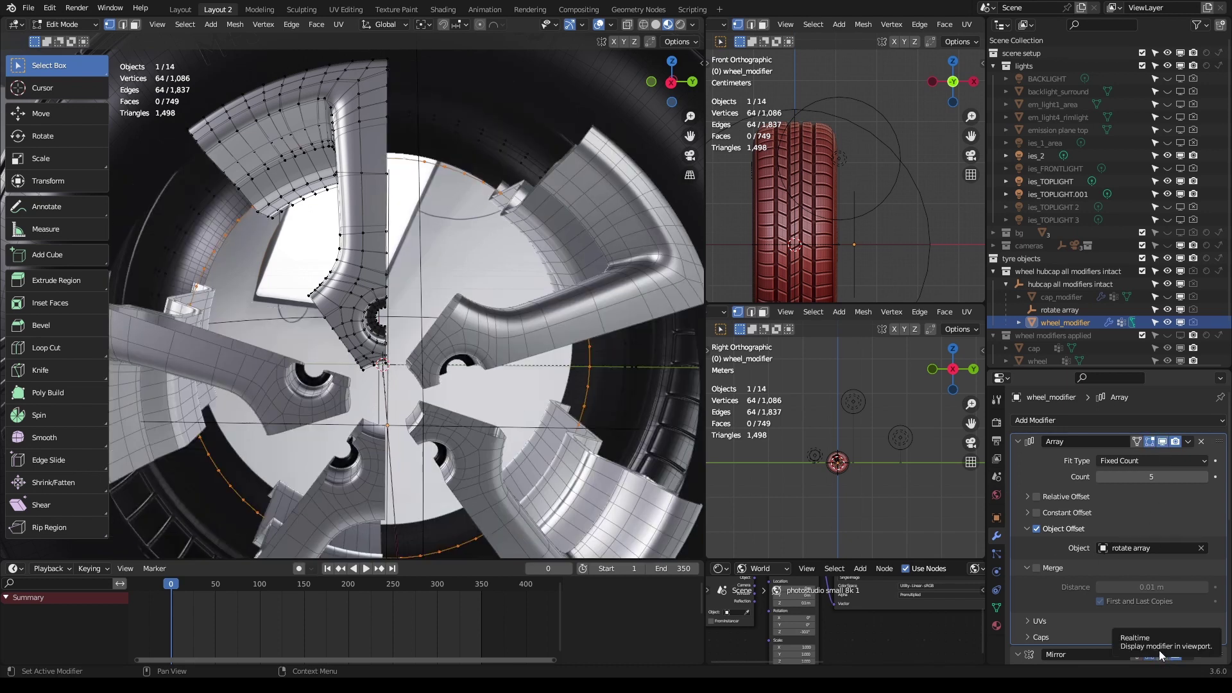
pyautogui.click(1162, 655)
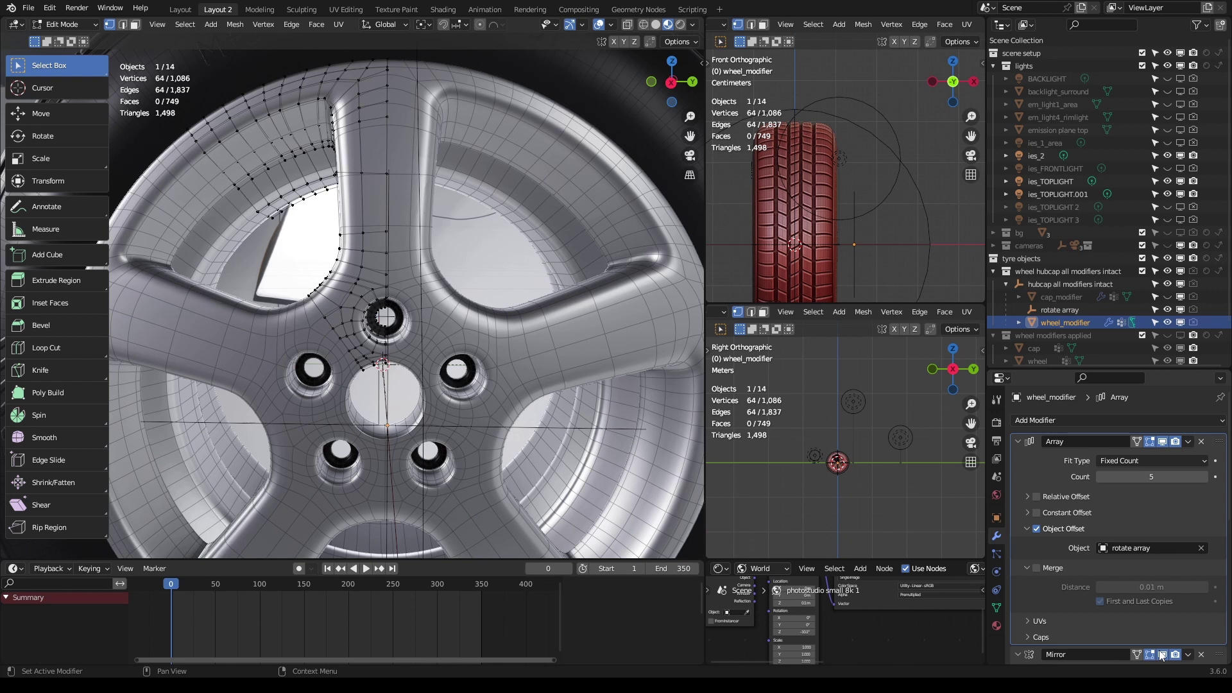
pyautogui.keyDown('ctrl'); pyautogui.click(390, 229); pyautogui.keyUp('ctrl')
# Step: Move the selected spoke vertex path about -0.03 m along X
pyautogui.moveTo(390, 229); pyautogui.dragTo(385, 238, button='middle')
pyautogui.press('g')
pyautogui.press('y')
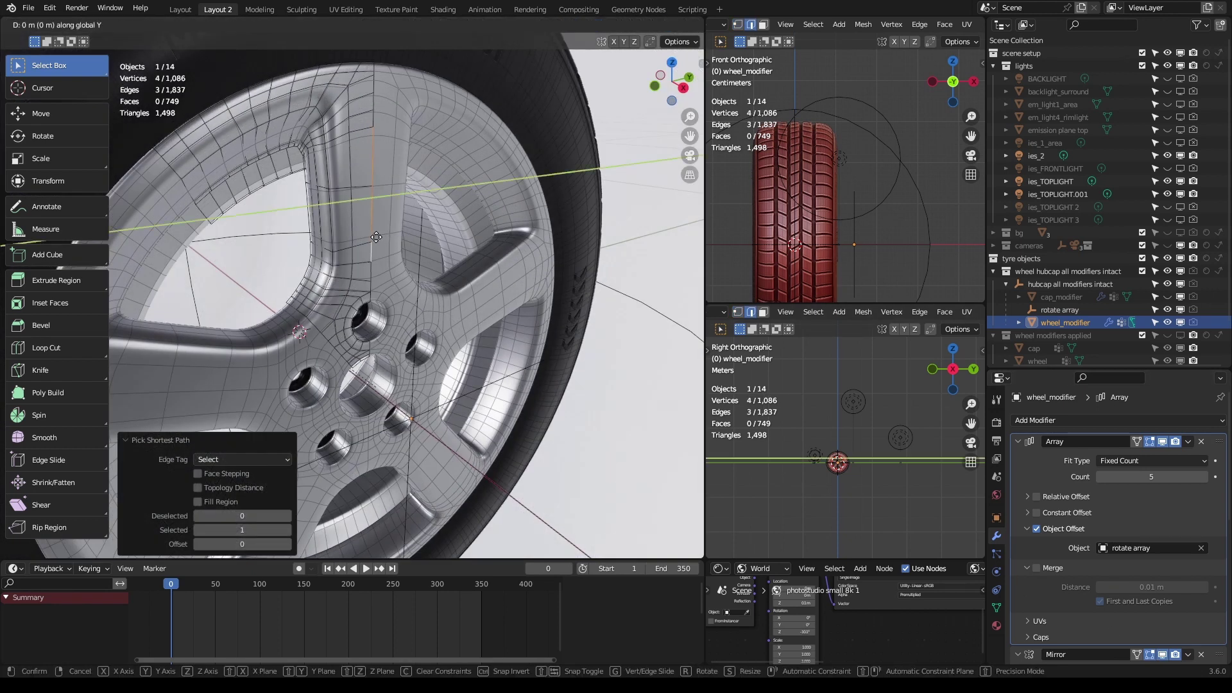
pyautogui.press('x')
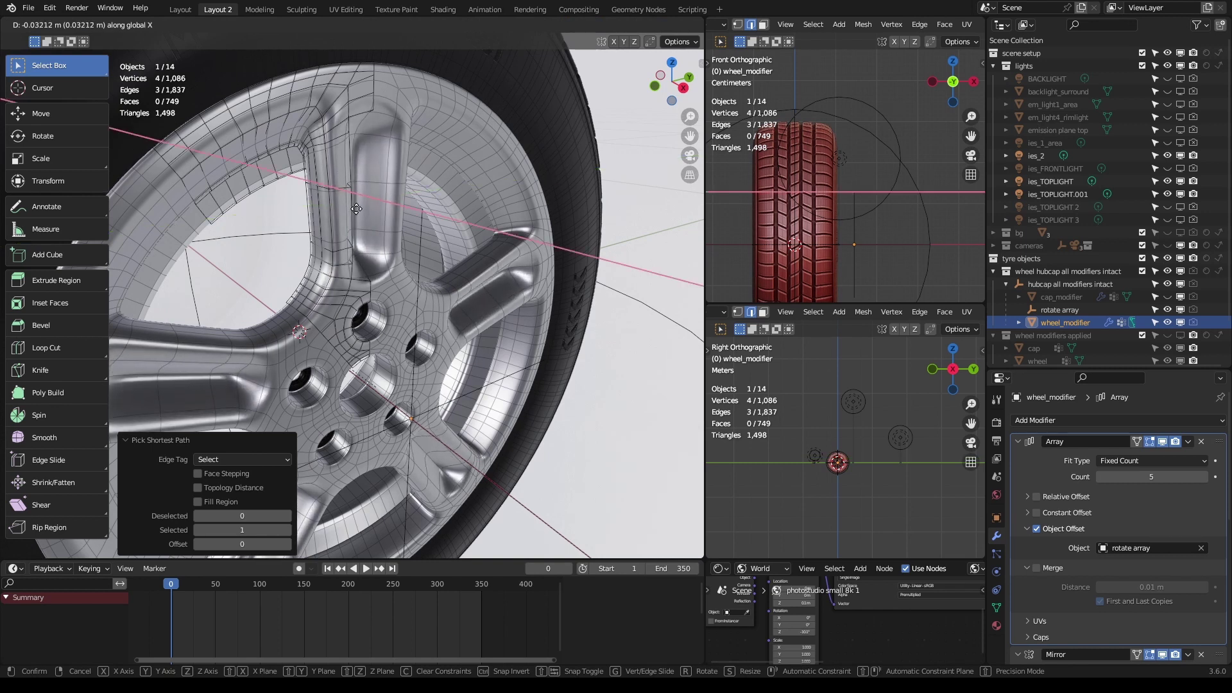
pyautogui.click(357, 212)
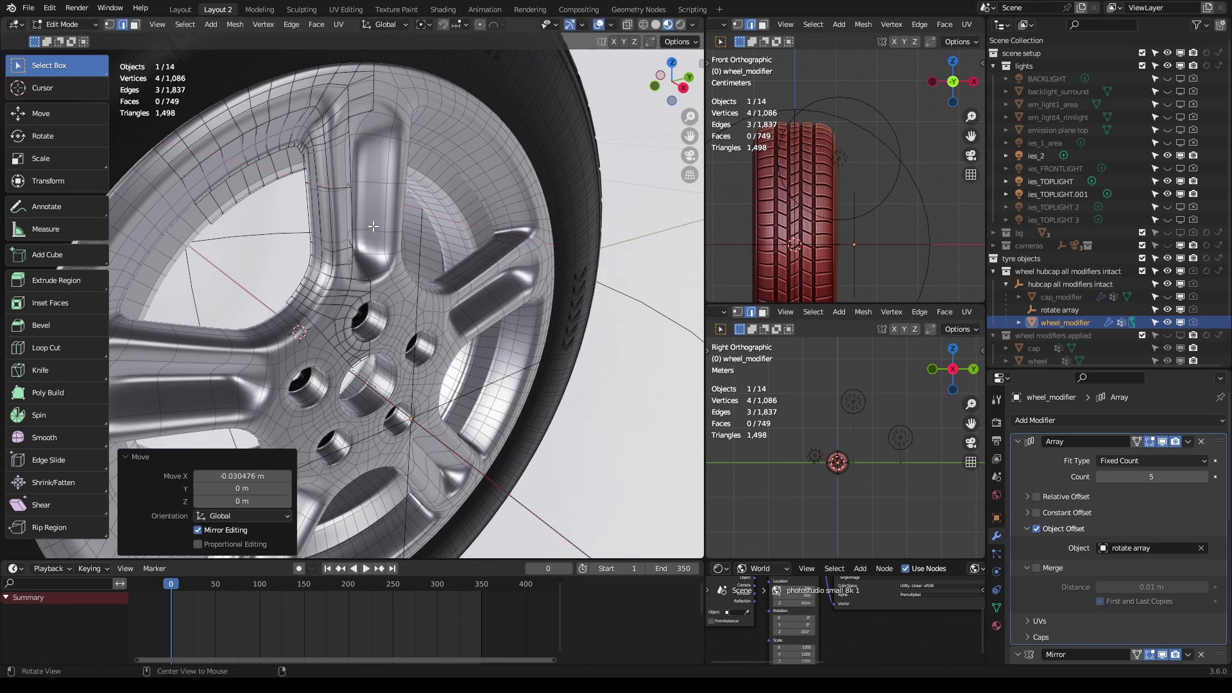
pyautogui.moveTo(357, 211)
pyautogui.mouseDown(button='middle')
pyautogui.moveTo(329, 258)
pyautogui.moveTo(346, 261)
pyautogui.moveTo(334, 257)
pyautogui.mouseUp(button='middle')
pyautogui.scroll(-2, 328, 258)
pyautogui.scroll(3, 329, 258)
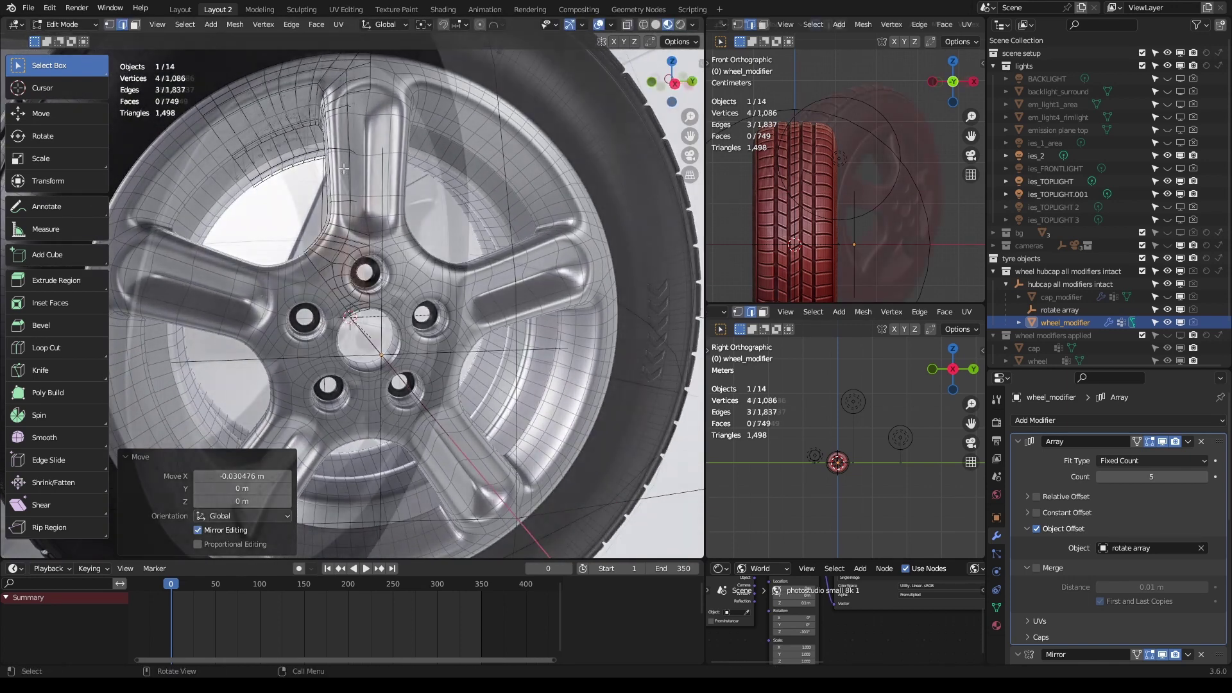
# Step: With X-ray on, box-select a spoke section and move it -0.044944 m along X
pyautogui.hotkey('alt', 'z')
pyautogui.moveTo(300, 192); pyautogui.dragTo(376, 302)
pyautogui.press('g')
pyautogui.press('x')
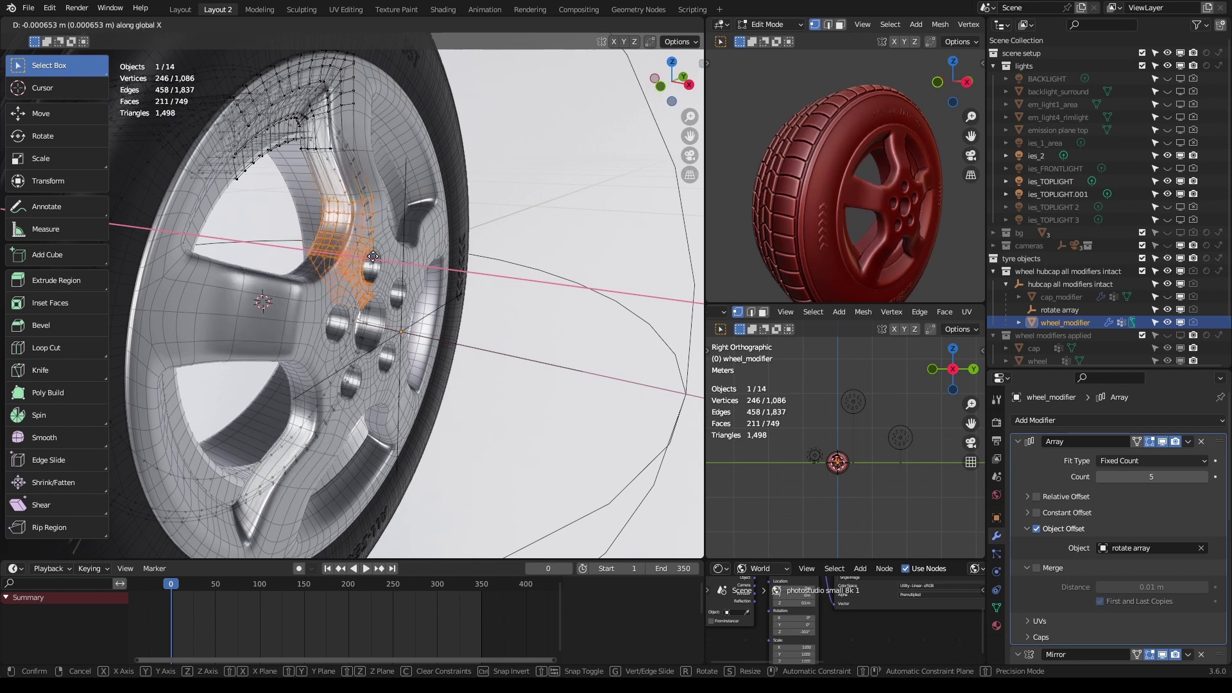
pyautogui.click(347, 257)
pyautogui.scroll(-3, 347, 258)
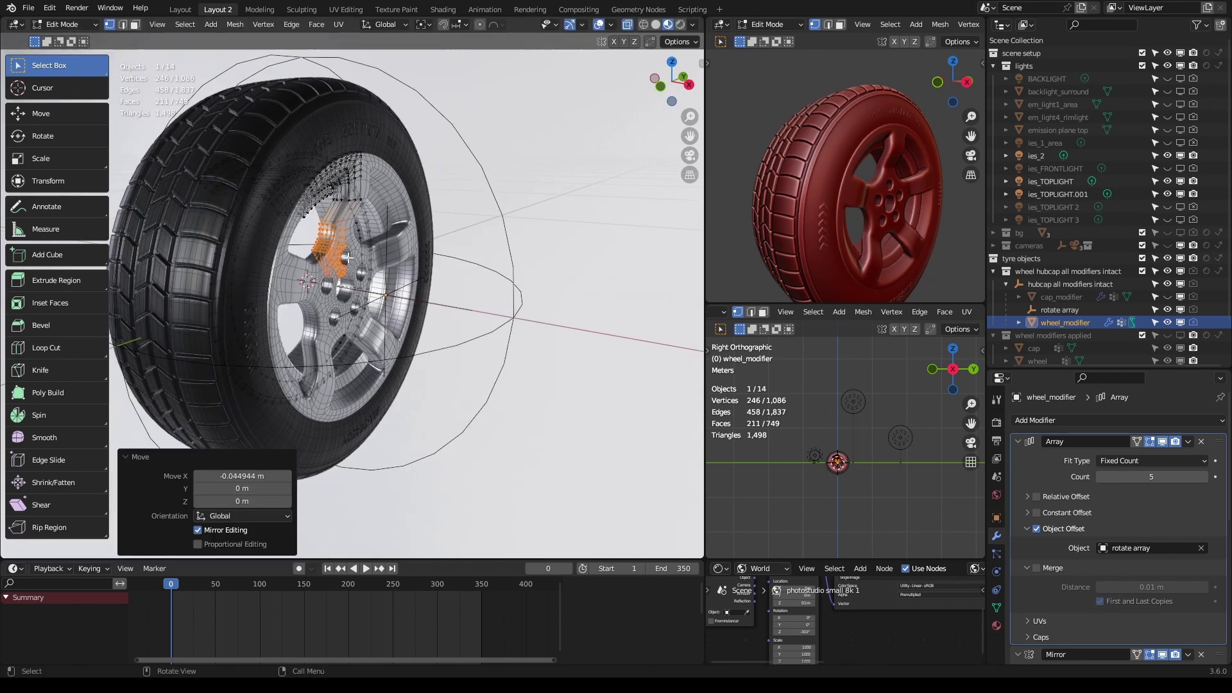
pyautogui.moveTo(347, 257); pyautogui.dragTo(249, 232, button='middle')
pyautogui.scroll(3, 302, 247)
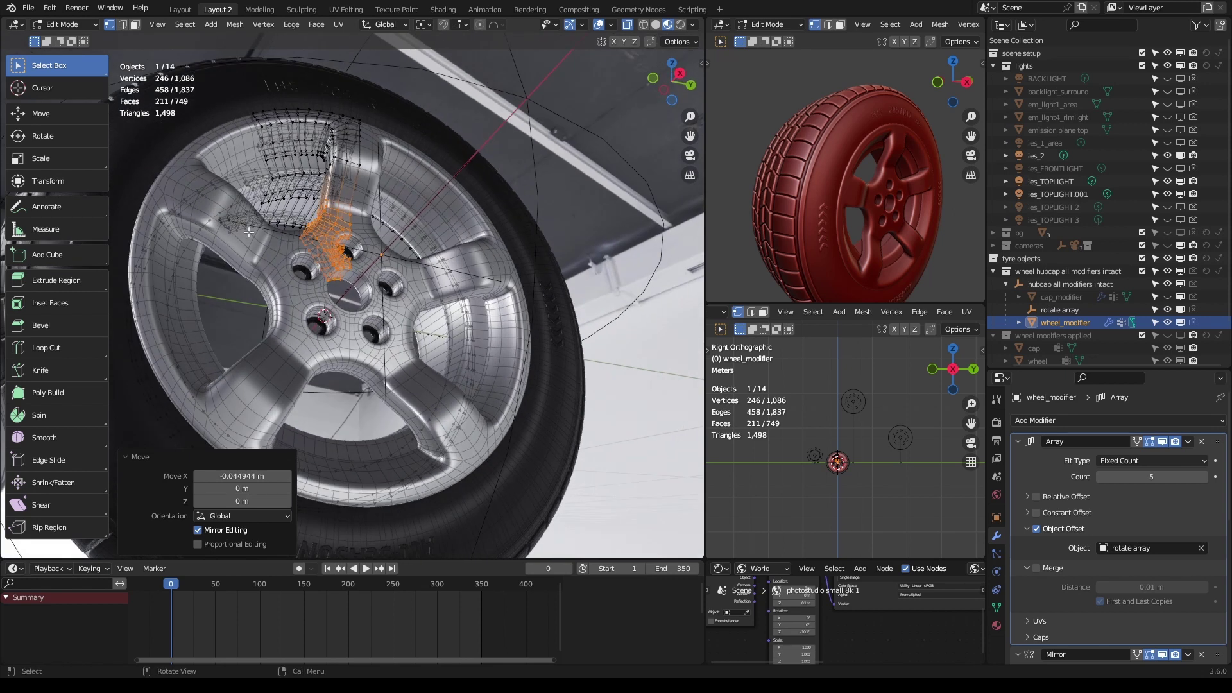
pyautogui.scroll(2, 249, 232)
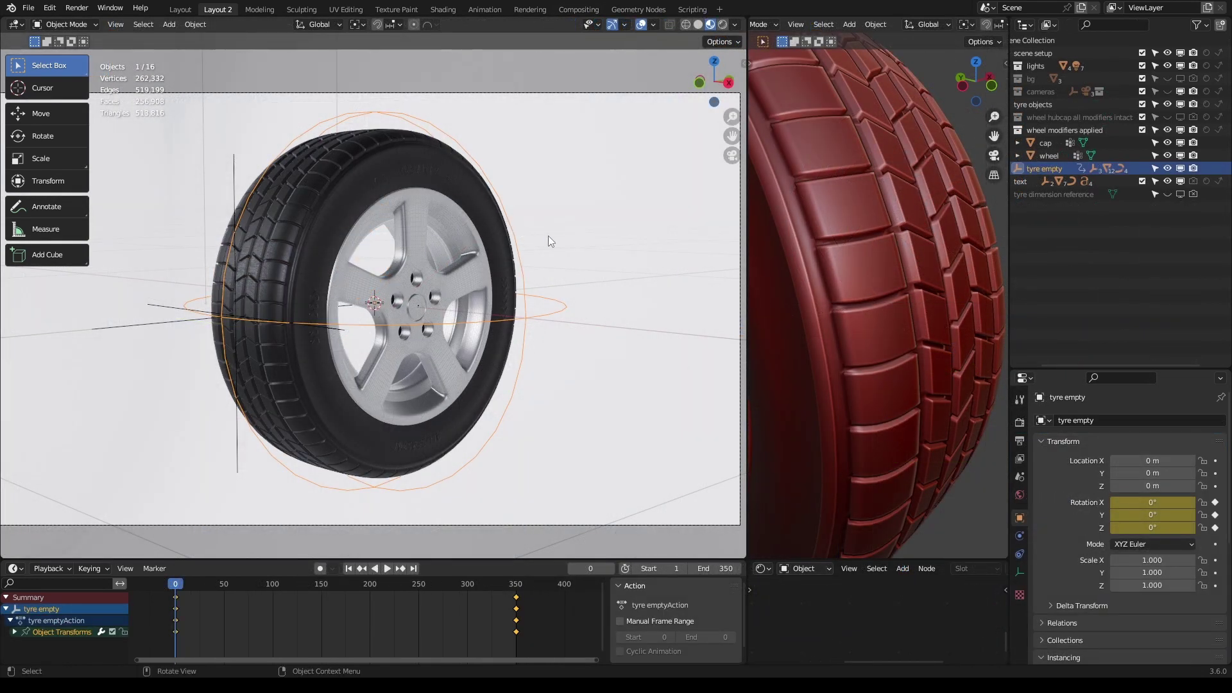
# Step: Show empties, select the tyre wrap empty, and move it to Y -0.40813
pyautogui.press('r')
pyautogui.press('z')
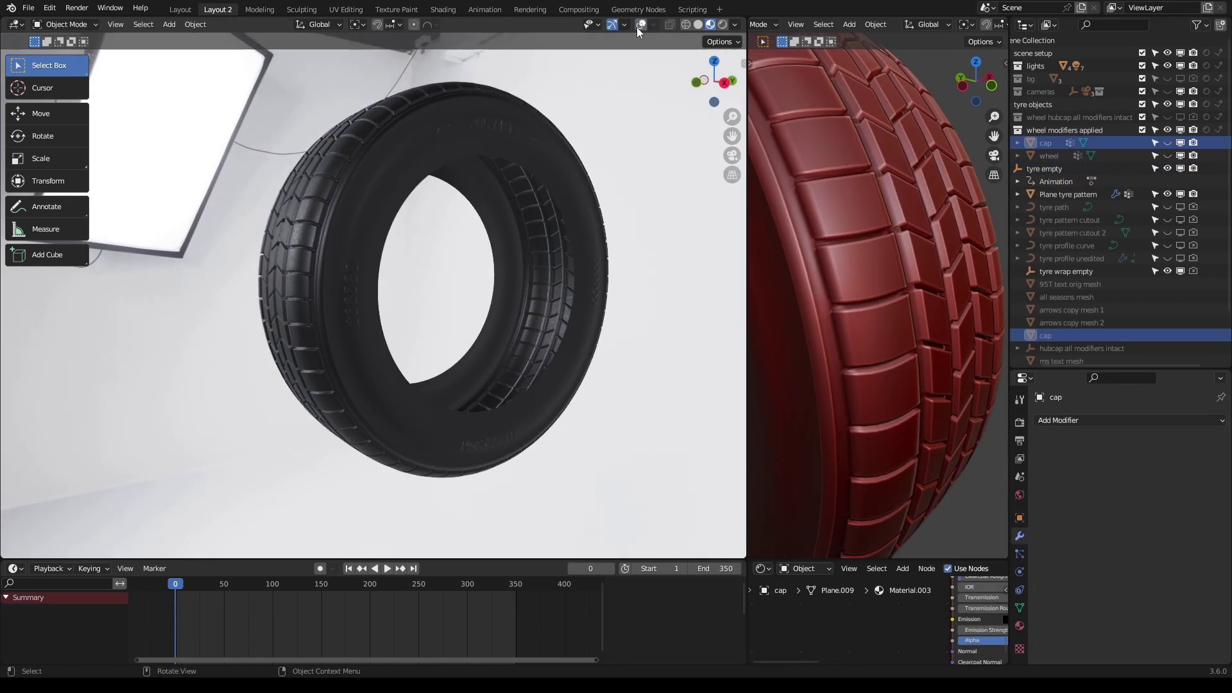
pyautogui.click(636, 27)
pyautogui.click(245, 299)
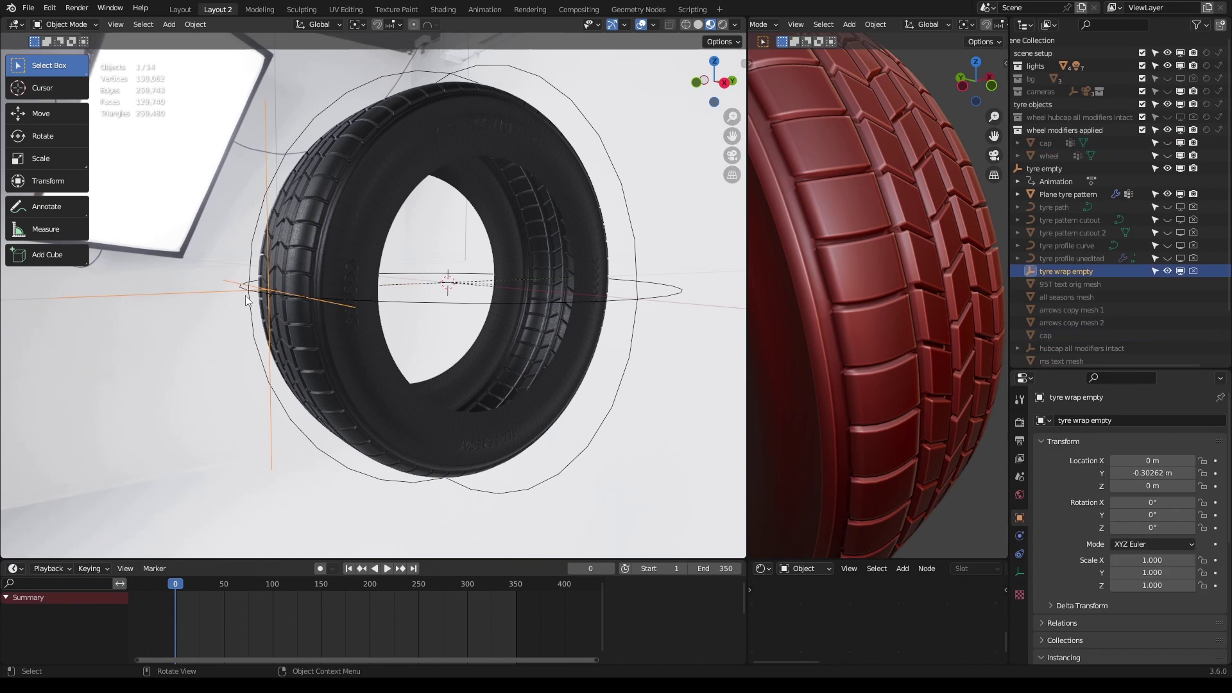
pyautogui.moveTo(324, 335); pyautogui.dragTo(330, 283, button='middle')
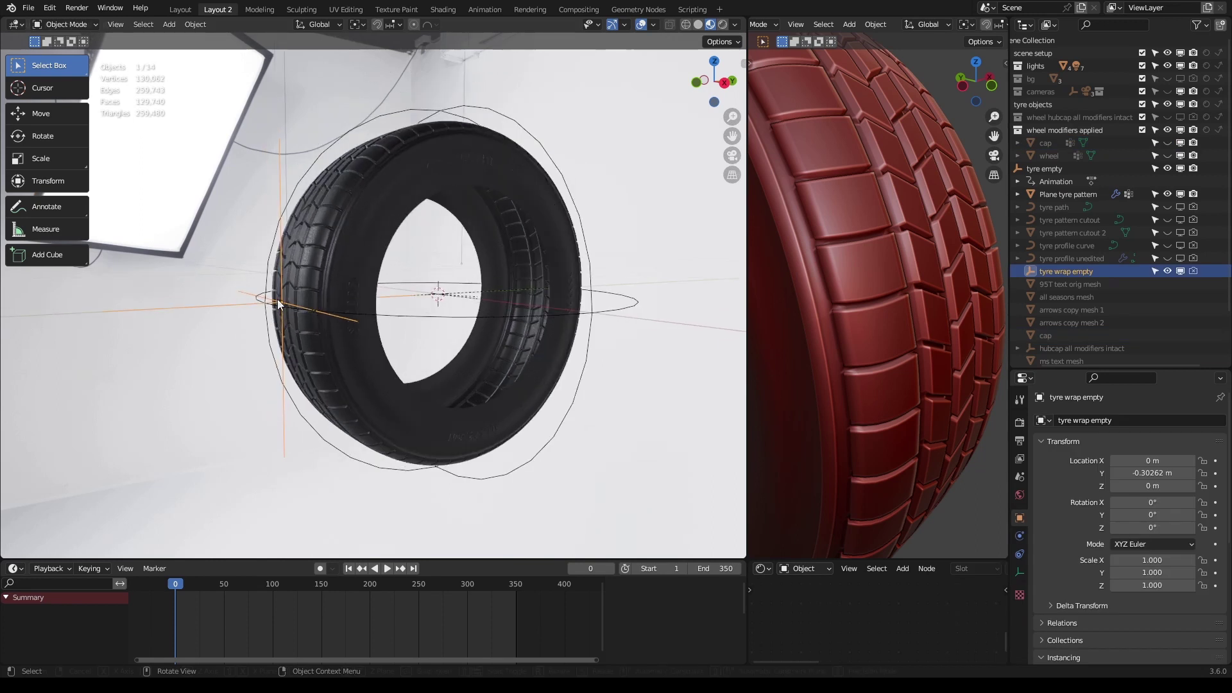
pyautogui.press('g')
pyautogui.press('y')
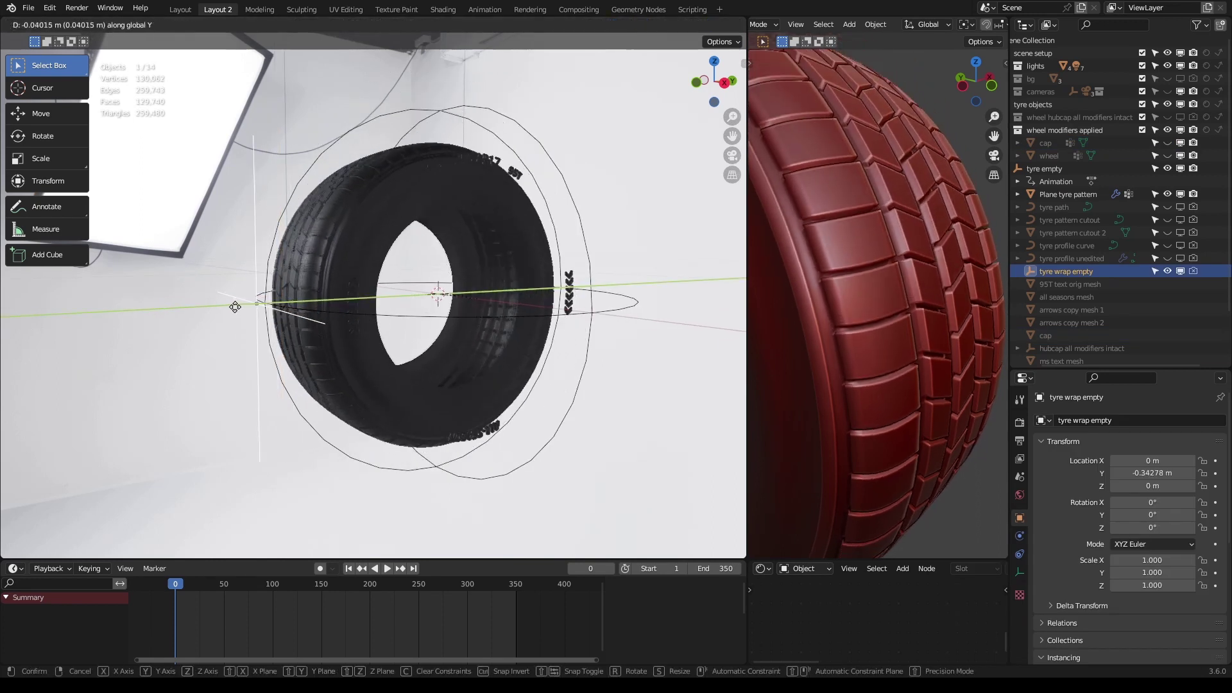
pyautogui.click(297, 286)
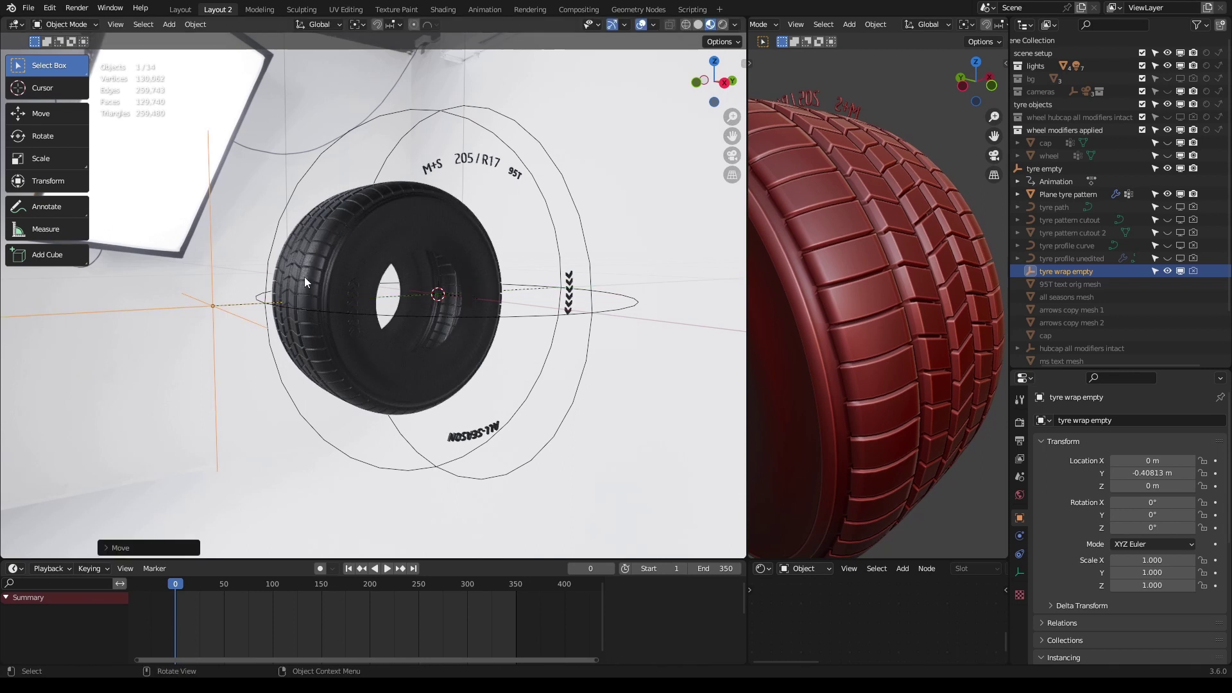
# Step: View the sidewall text and move the tyre wrap empty to Y -0.22304
pyautogui.moveTo(304, 276)
pyautogui.mouseDown(button='middle')
pyautogui.moveTo(373, 287)
pyautogui.moveTo(249, 295)
pyautogui.mouseUp(button='middle')
pyautogui.scroll(3, 226, 247)
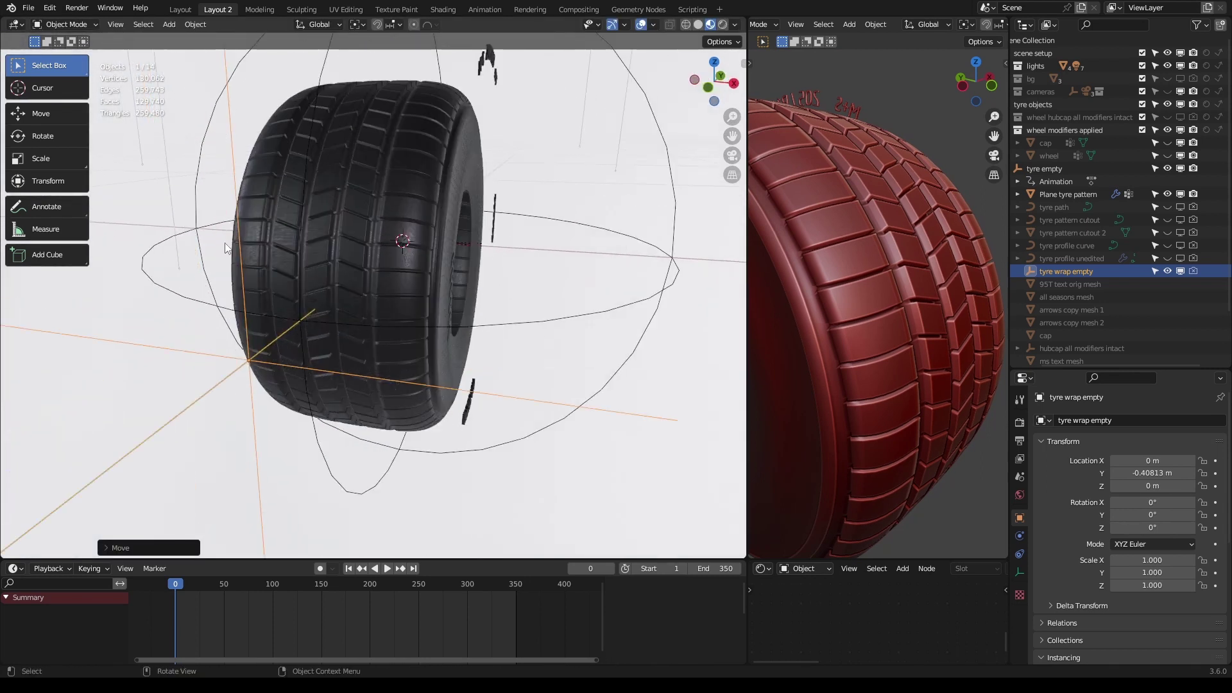
pyautogui.moveTo(261, 217)
pyautogui.mouseDown(button='middle')
pyautogui.moveTo(393, 244)
pyautogui.moveTo(494, 233)
pyautogui.moveTo(392, 245)
pyautogui.moveTo(322, 230)
pyautogui.mouseUp(button='middle')
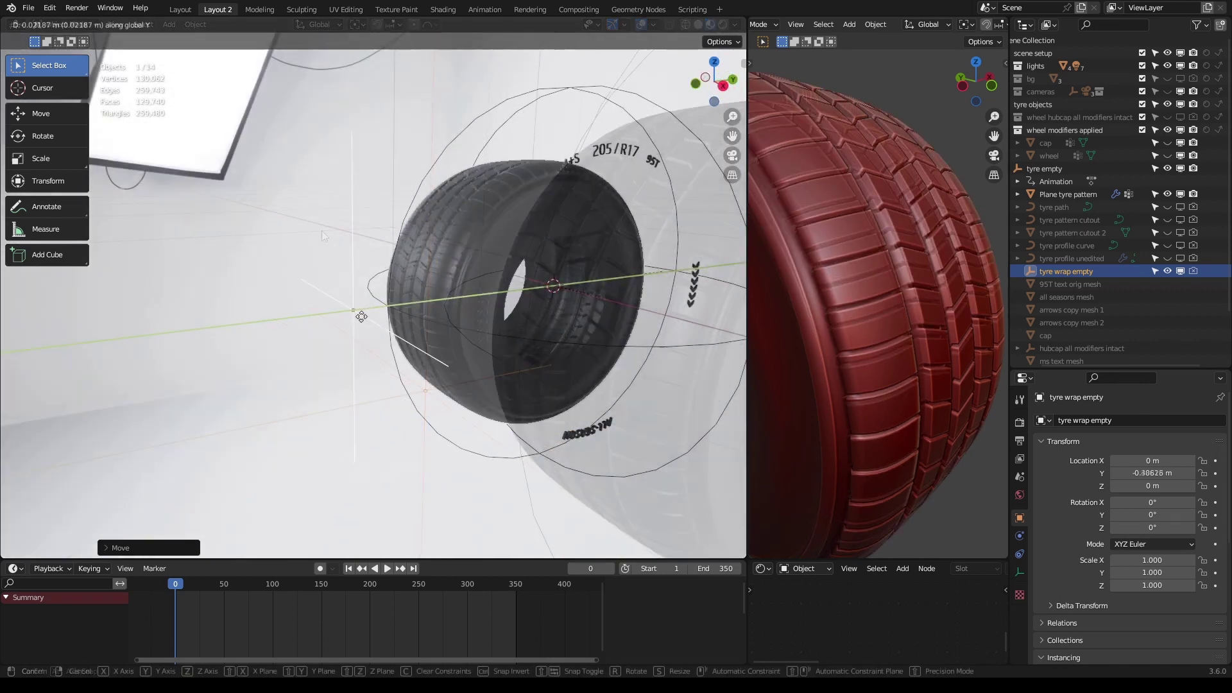
pyautogui.press('g')
pyautogui.press('y')
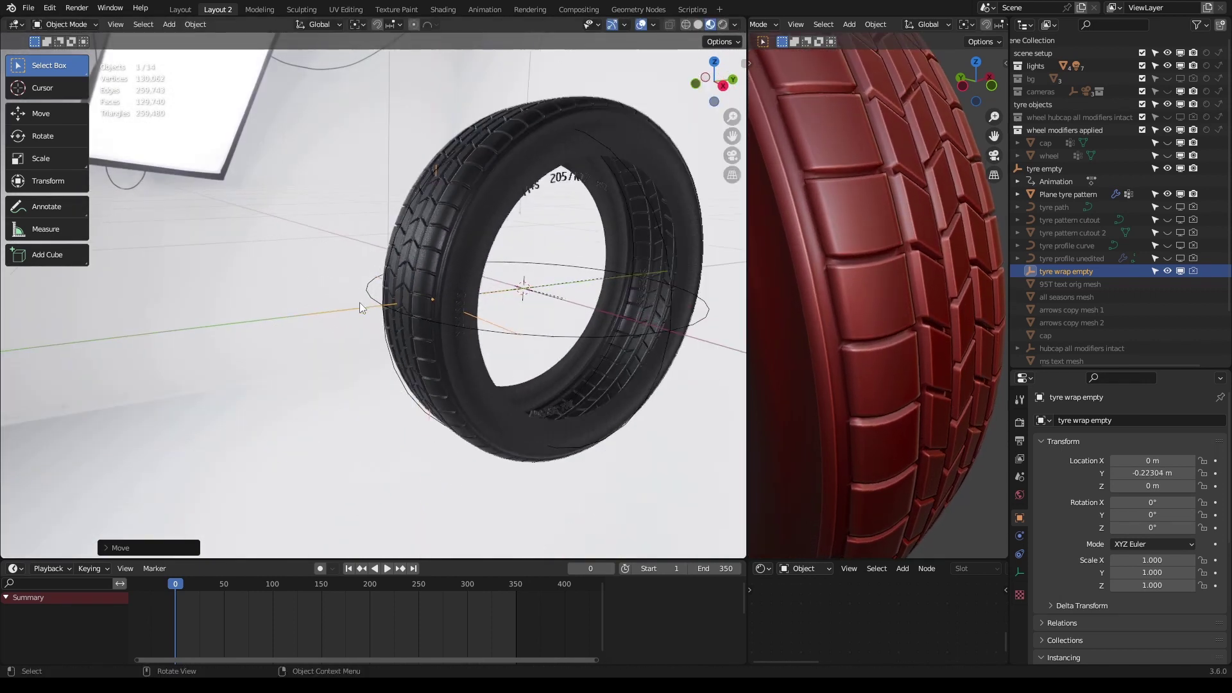
pyautogui.click(359, 303)
# Step: Try the wrap empty at Y 0.092293, then undo twice back to Y -0.40813
pyautogui.press('g')
pyautogui.press('y')
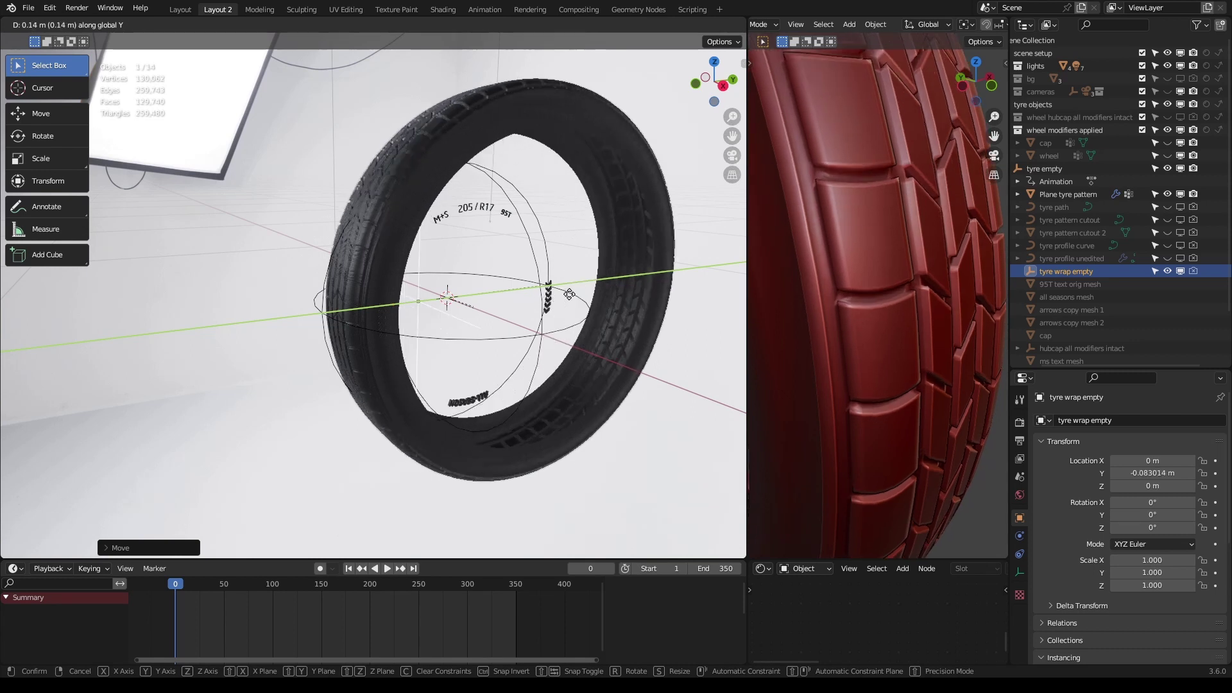
pyautogui.click(591, 294)
pyautogui.scroll(-5, 577, 302)
pyautogui.moveTo(578, 302)
pyautogui.mouseDown(button='middle')
pyautogui.moveTo(491, 318)
pyautogui.moveTo(611, 337)
pyautogui.moveTo(653, 306)
pyautogui.moveTo(360, 245)
pyautogui.moveTo(465, 264)
pyautogui.mouseUp(button='middle')
pyautogui.scroll(3, 416, 253)
pyautogui.hotkey('ctrl', 'z')
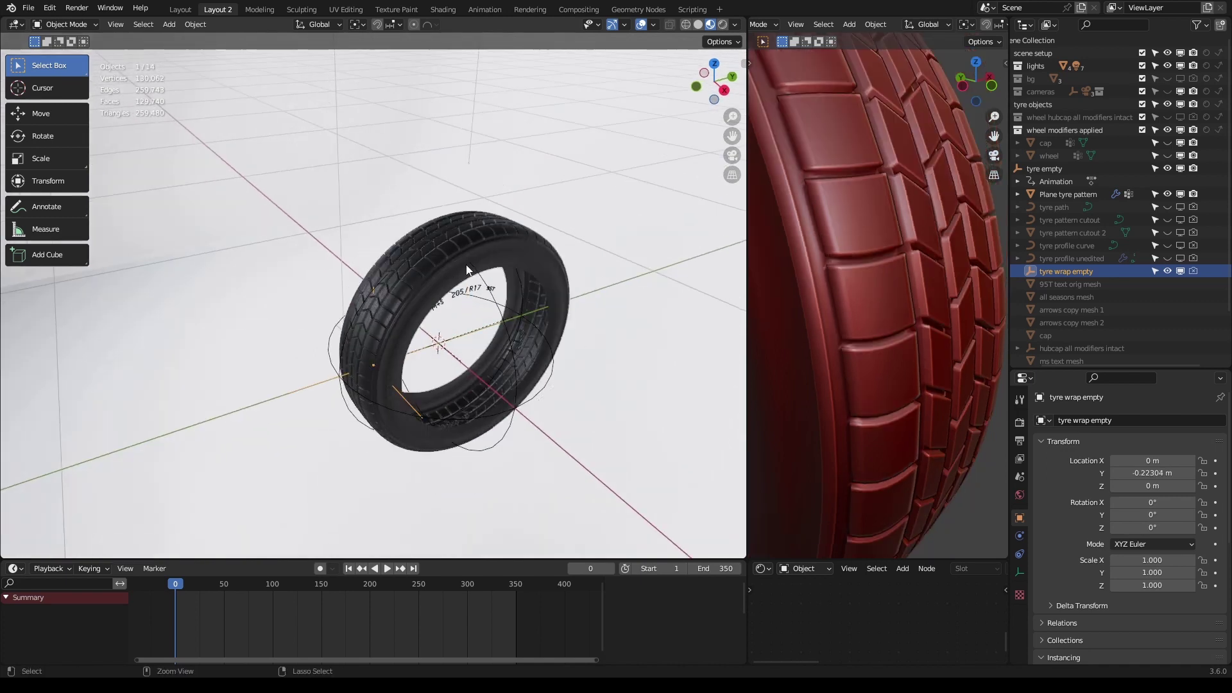
pyautogui.hotkey('ctrl', 'z')
pyautogui.hotkey('ctrl', 'z')
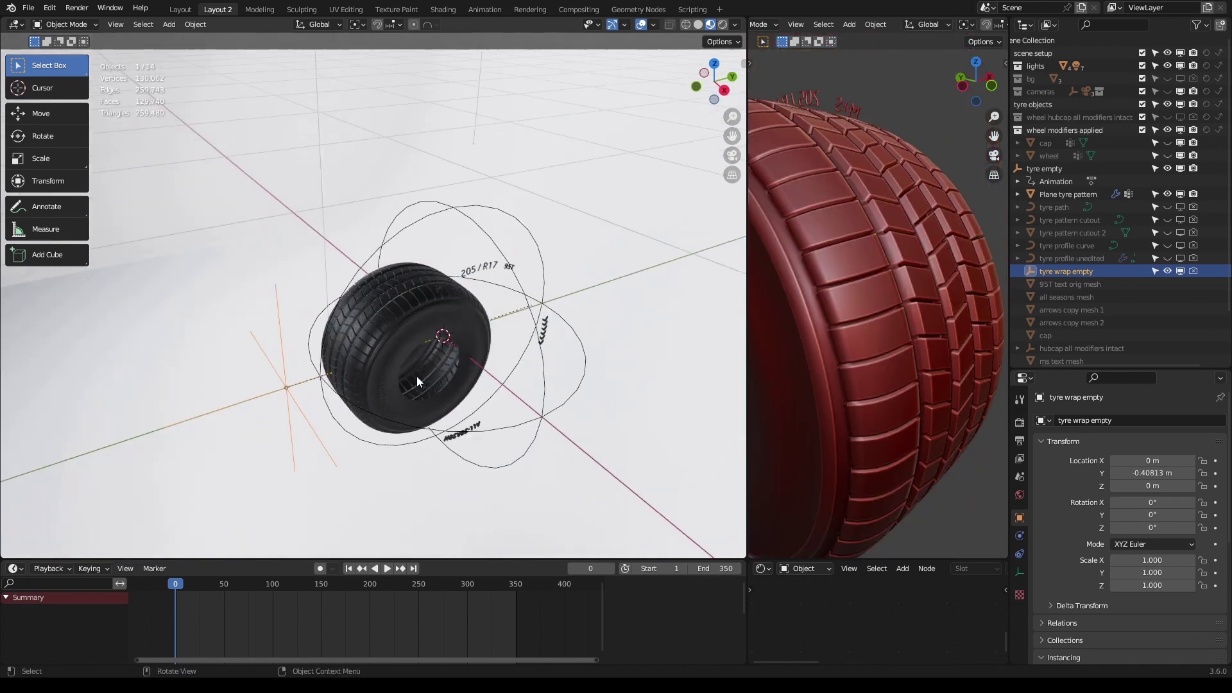
pyautogui.scroll(1, 420, 374)
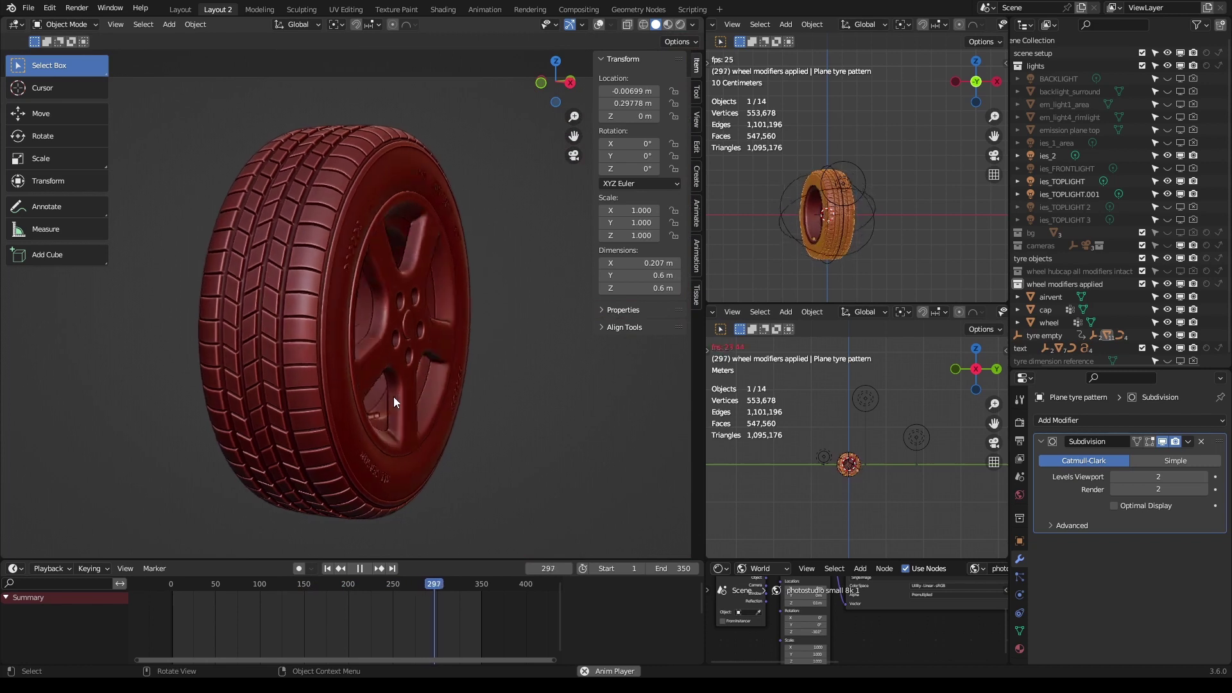
# Step: Switch the viewport to MatCap shading and try a dark and a shiny dark matcap
pyautogui.click(693, 24)
pyautogui.click(639, 171)
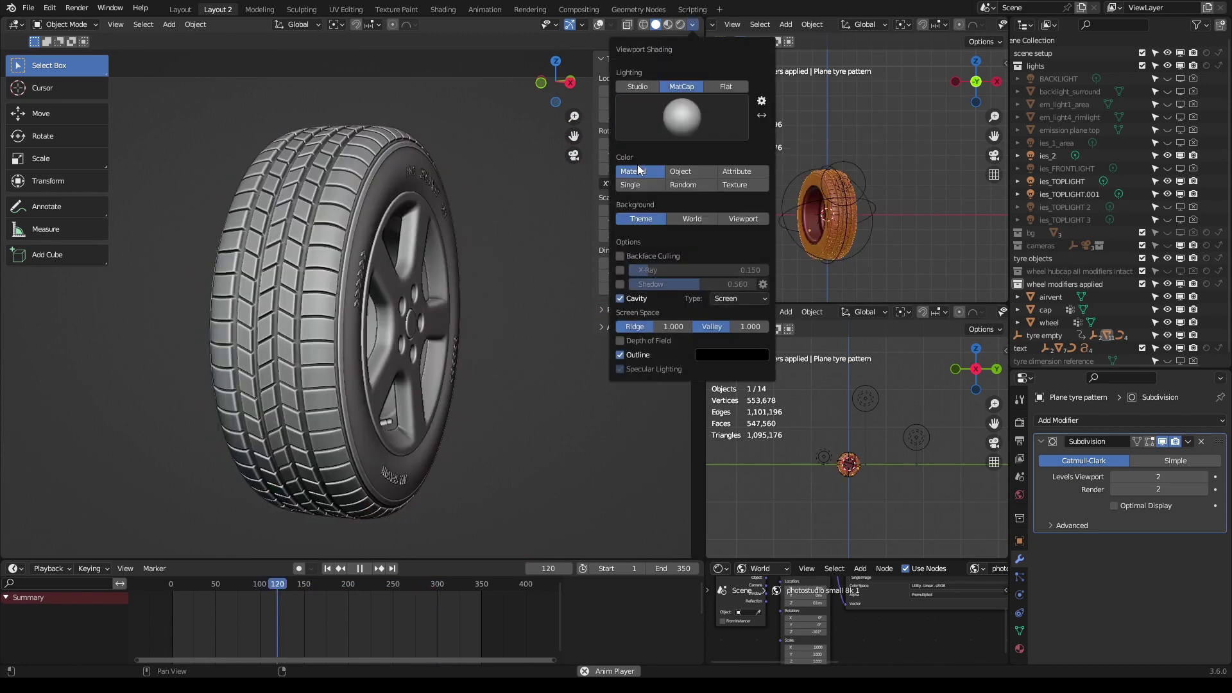
pyautogui.click(686, 132)
pyautogui.click(714, 165)
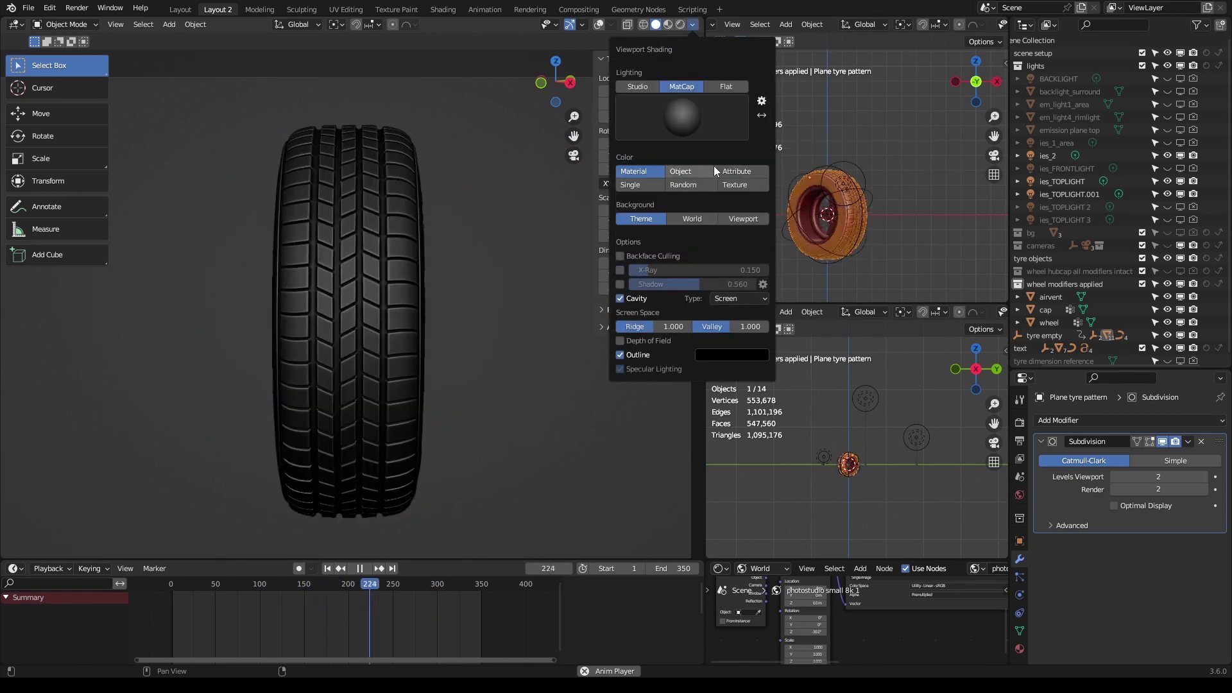
pyautogui.click(681, 124)
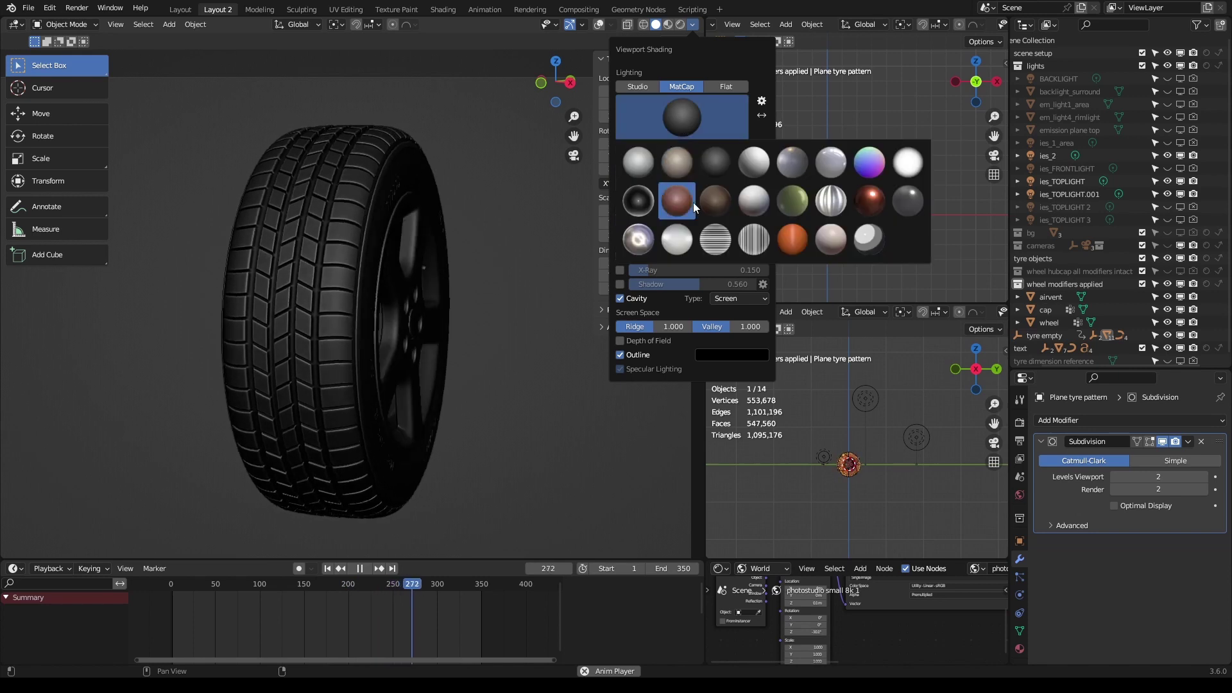
pyautogui.click(642, 204)
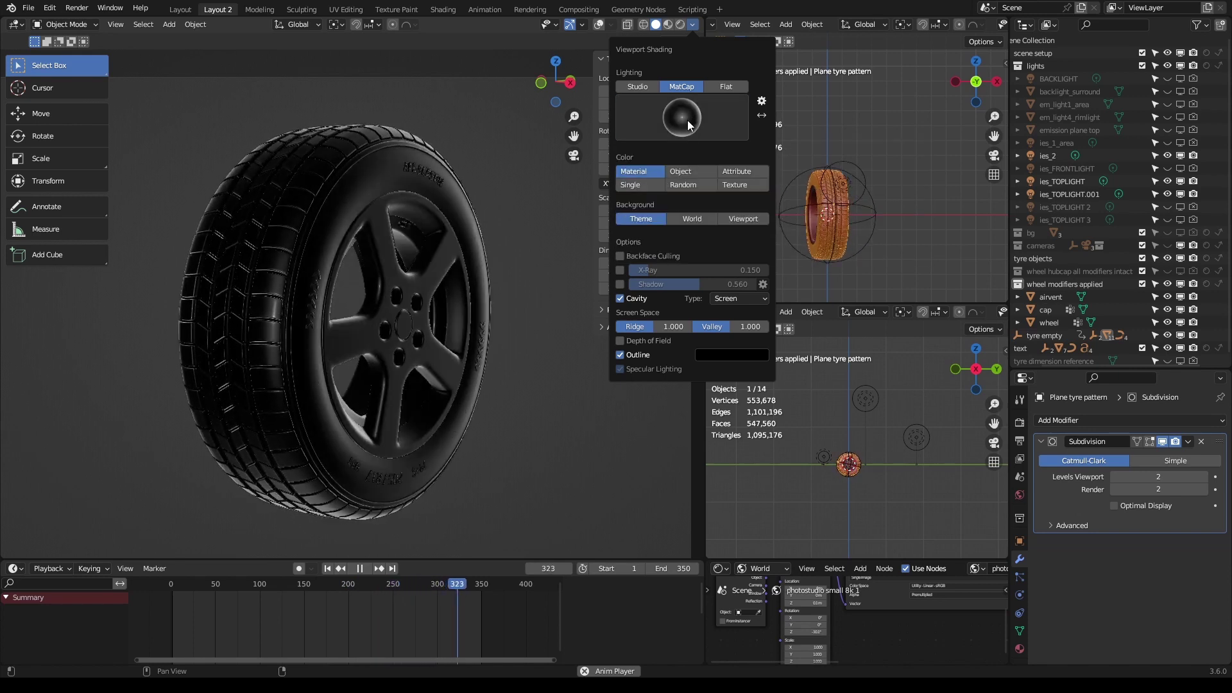
# Step: Cycle through light grey, dark and tan matcaps, ending on light grey
pyautogui.click(681, 119)
pyautogui.click(638, 161)
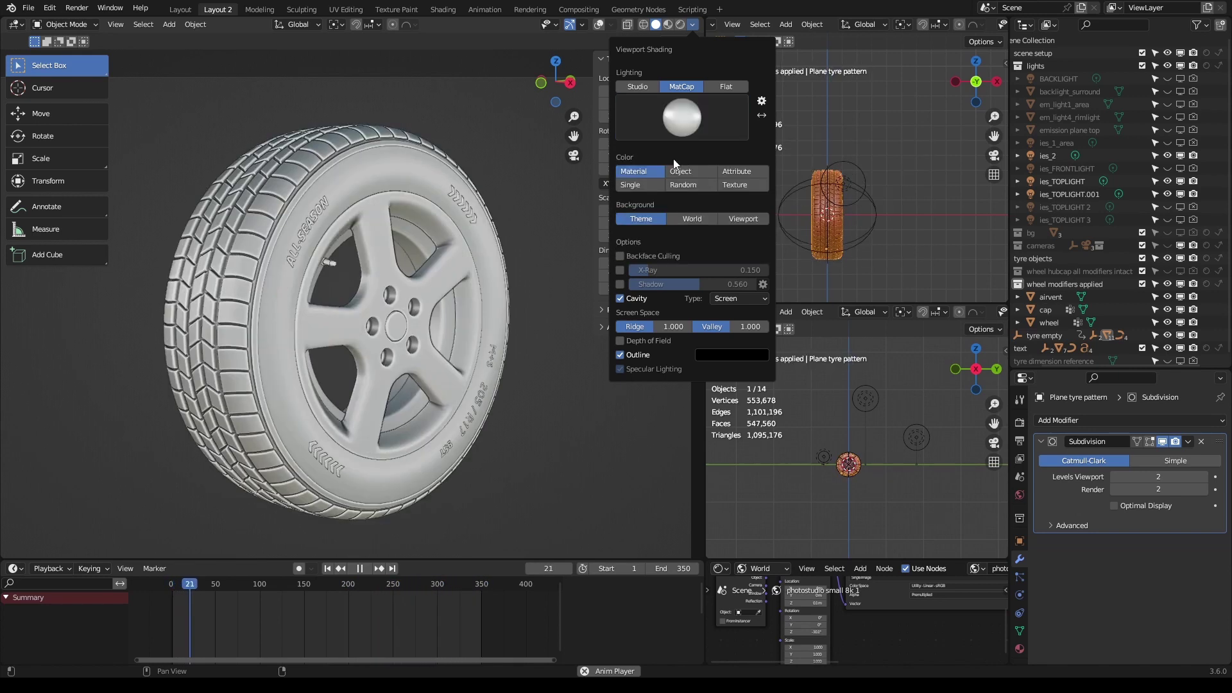
pyautogui.click(684, 127)
pyautogui.click(715, 162)
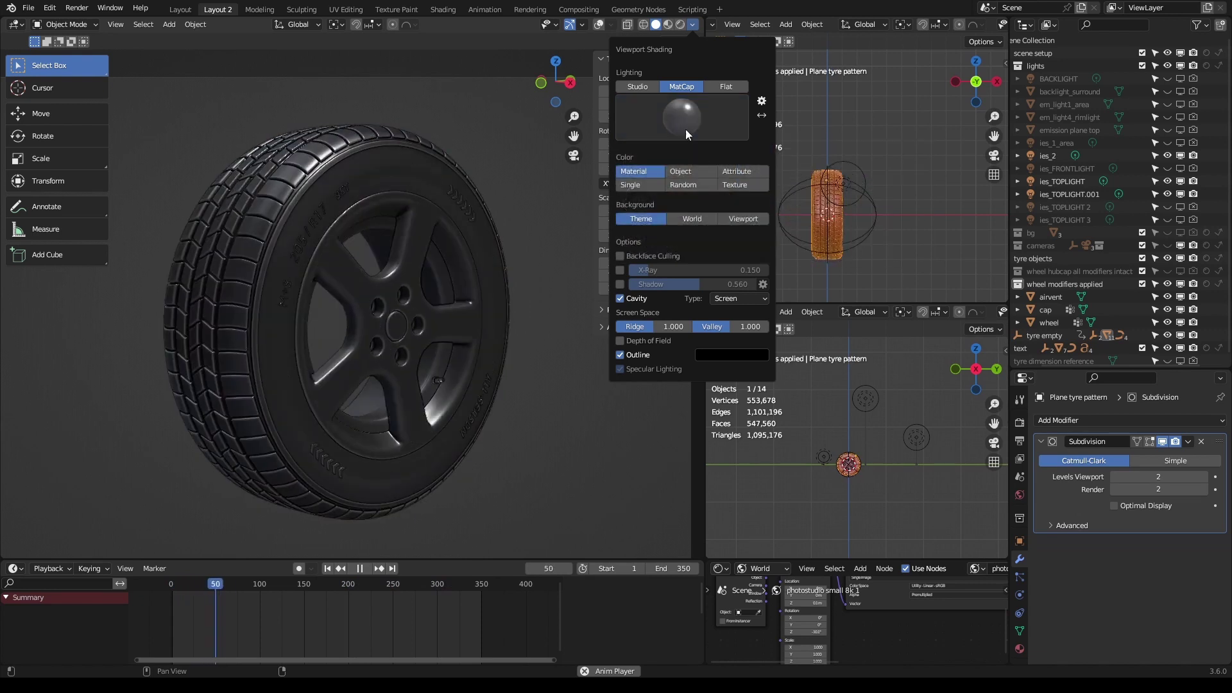
pyautogui.click(684, 126)
pyautogui.click(662, 168)
pyautogui.click(656, 127)
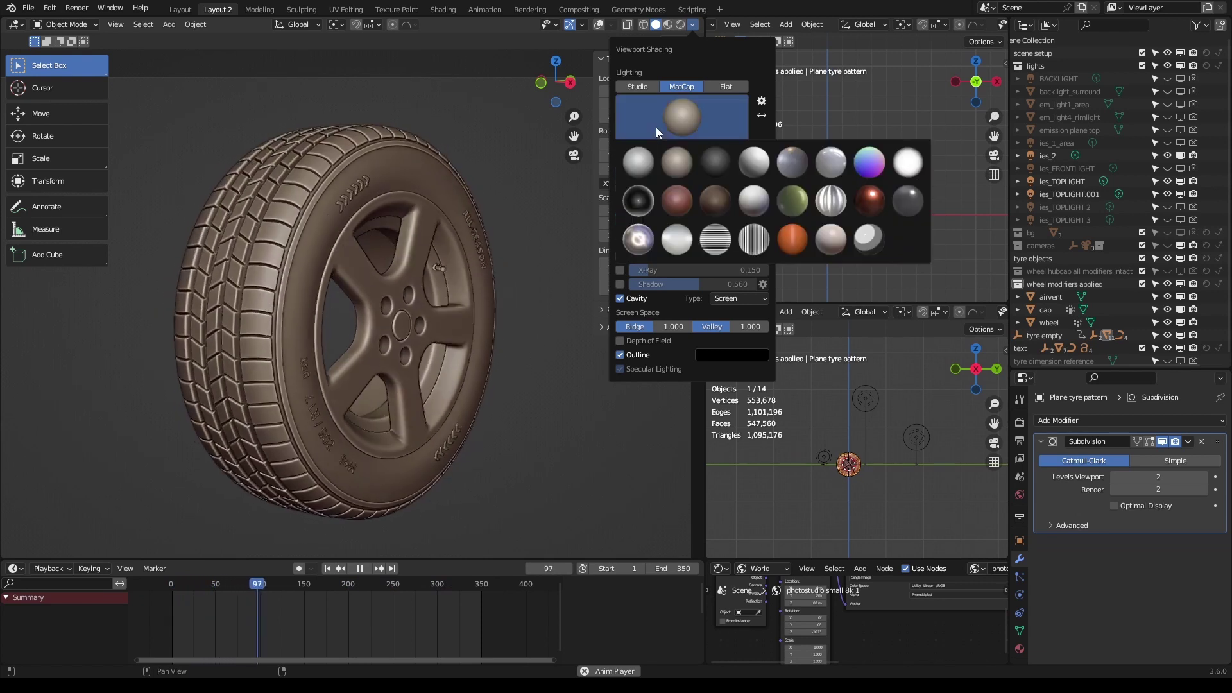
pyautogui.click(644, 165)
pyautogui.click(677, 123)
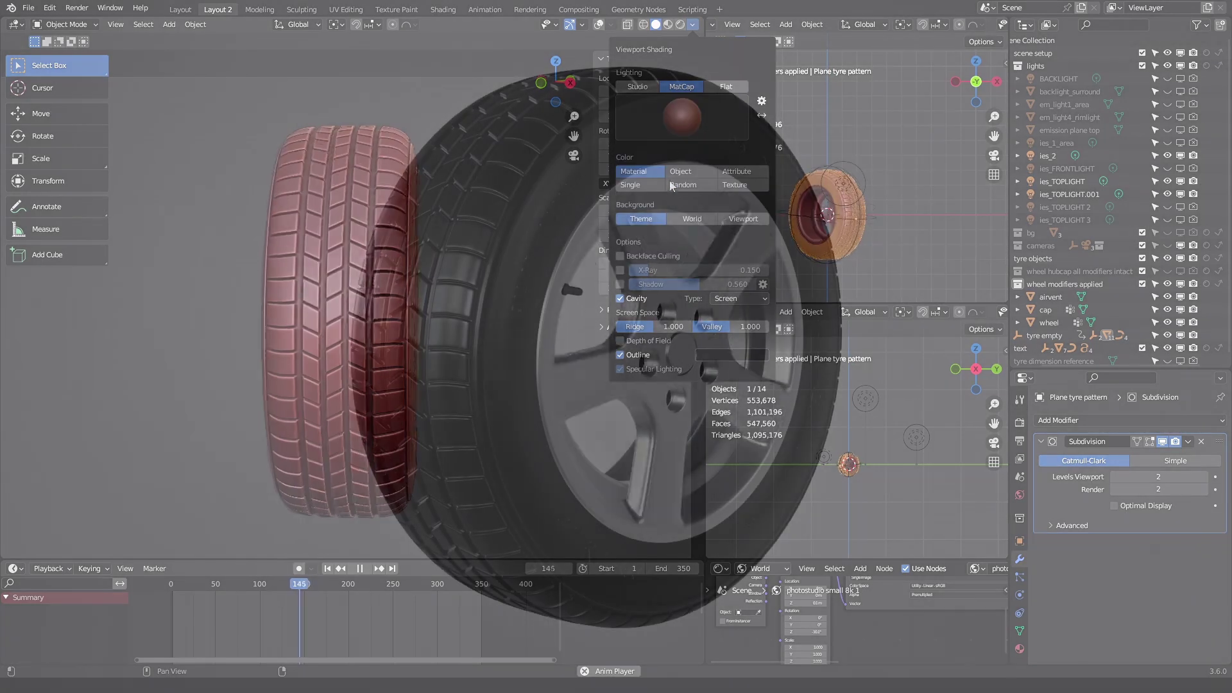